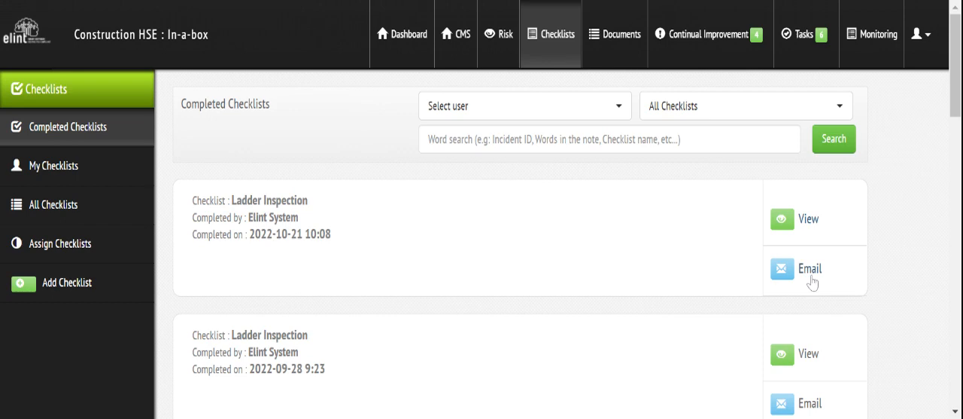
pyautogui.click(812, 280)
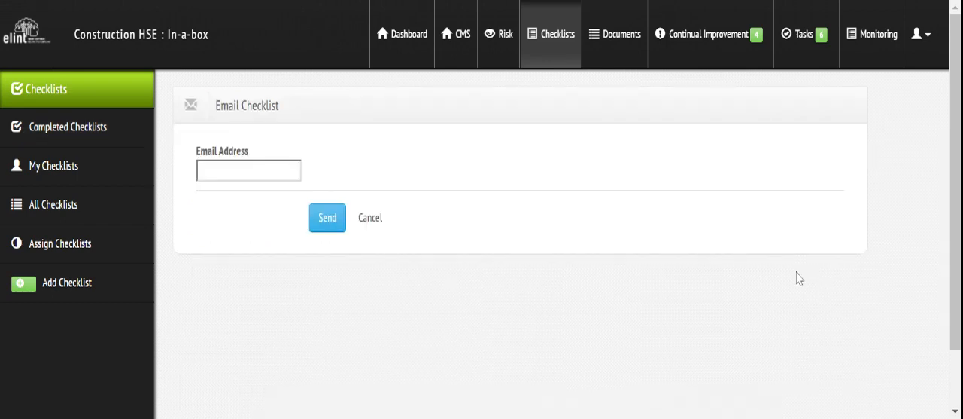
pyautogui.click(283, 173)
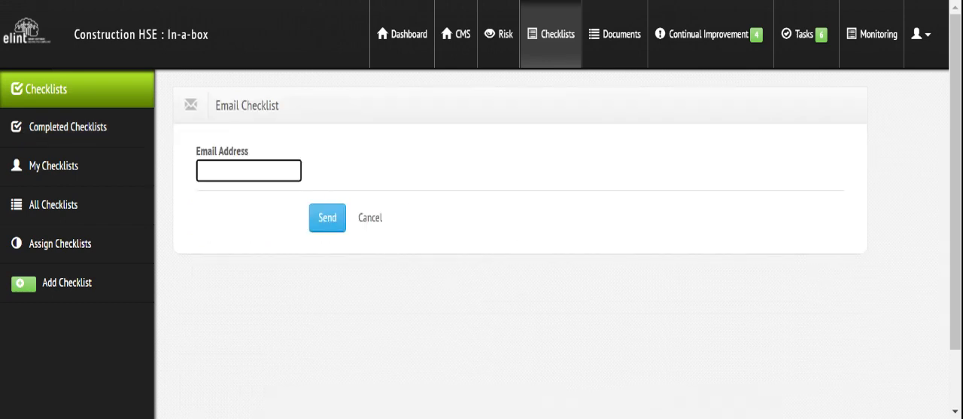
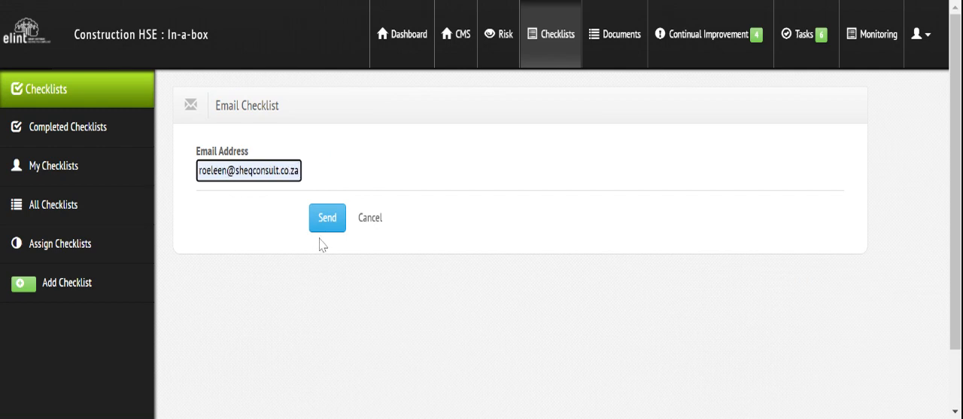
pyautogui.click(327, 218)
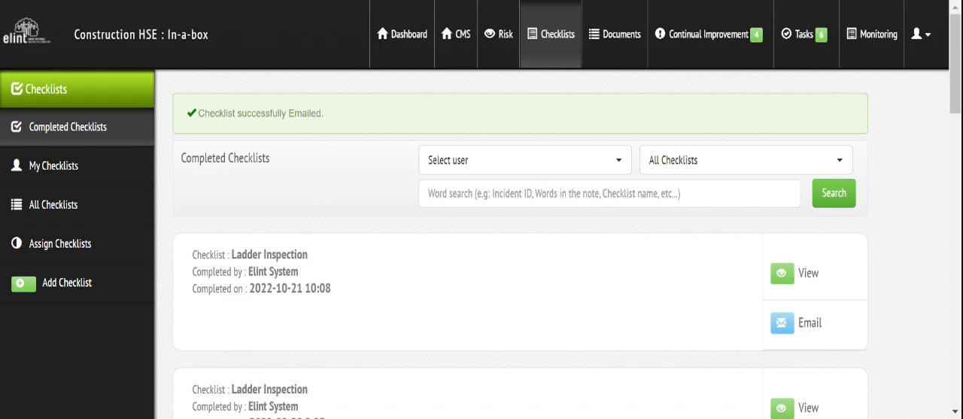
# Search the completed checklists for "ladder".
pyautogui.click(527, 194)
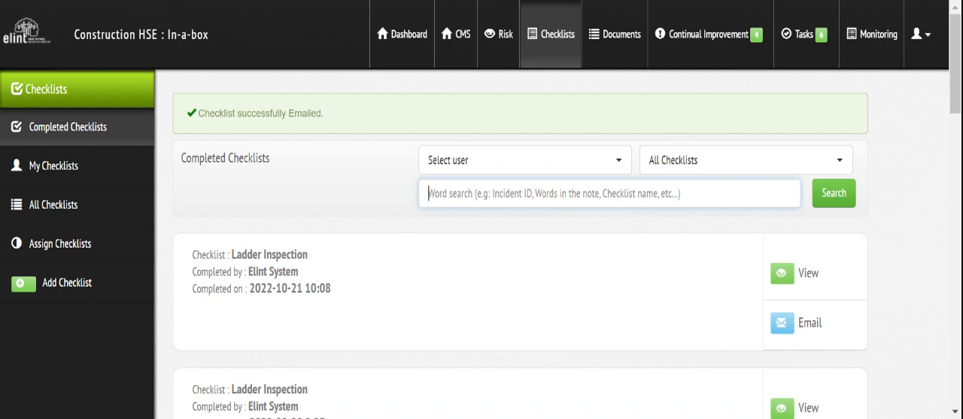
pyautogui.write('ladder')
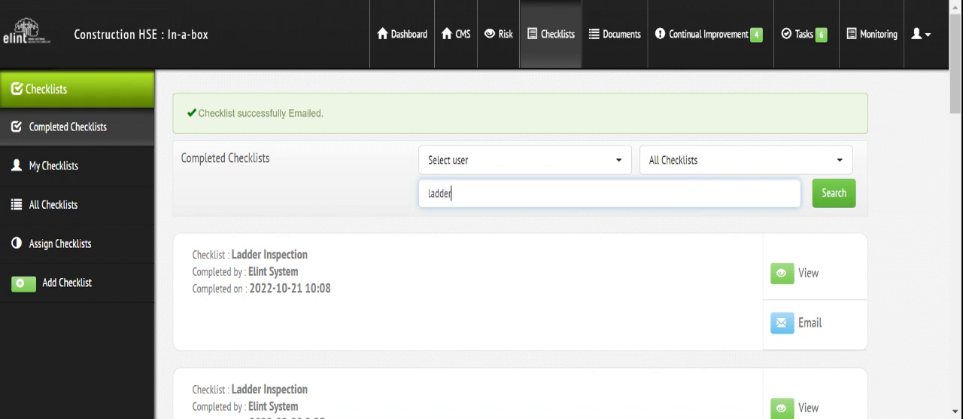
pyautogui.click(837, 197)
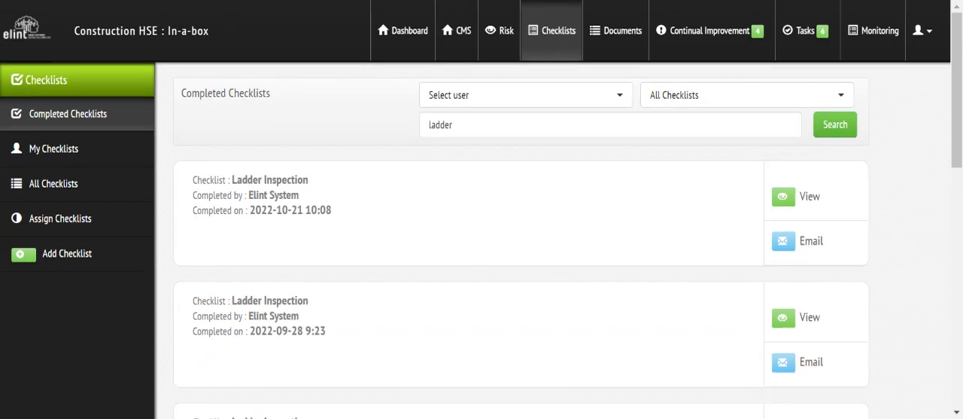
# Filter the ladder search results by each of the two listed users in turn.
pyautogui.click(566, 101)
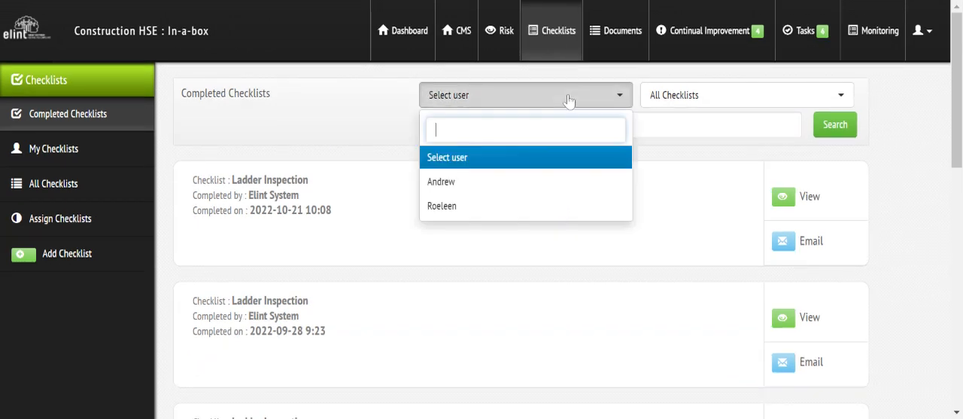
pyautogui.click(485, 203)
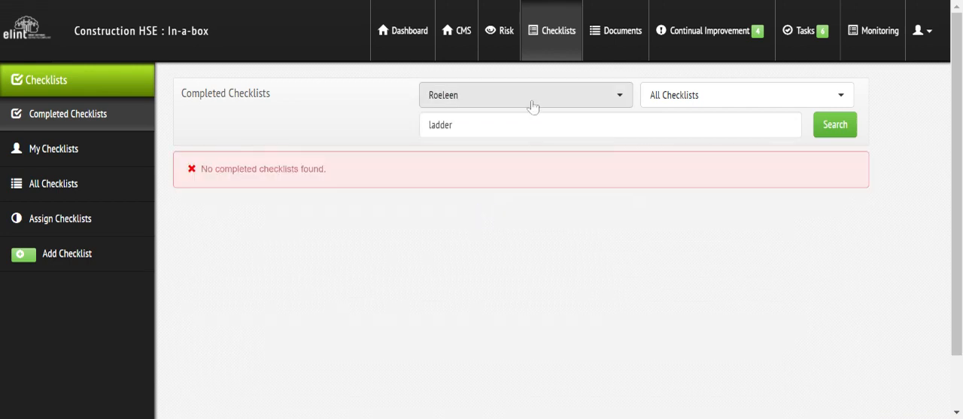
pyautogui.click(530, 102)
pyautogui.click(476, 183)
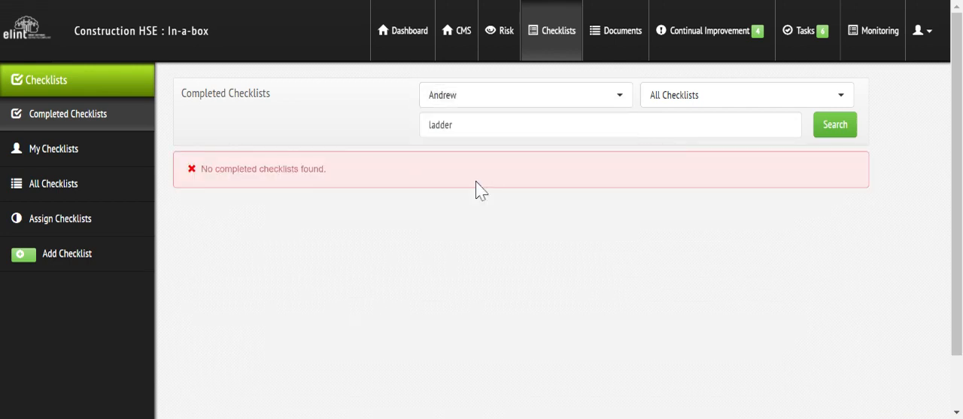
pyautogui.click(468, 98)
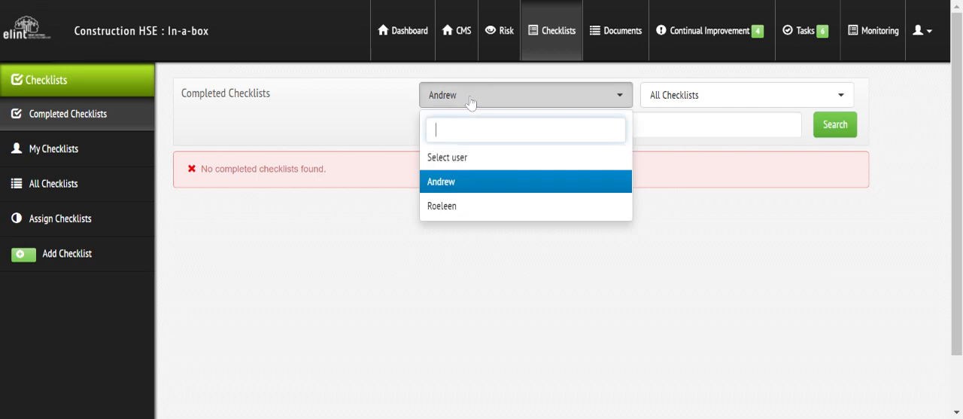
# Reset the completed checklists search and filter the list by the Handtool Inspection checklist.
pyautogui.click(67, 124)
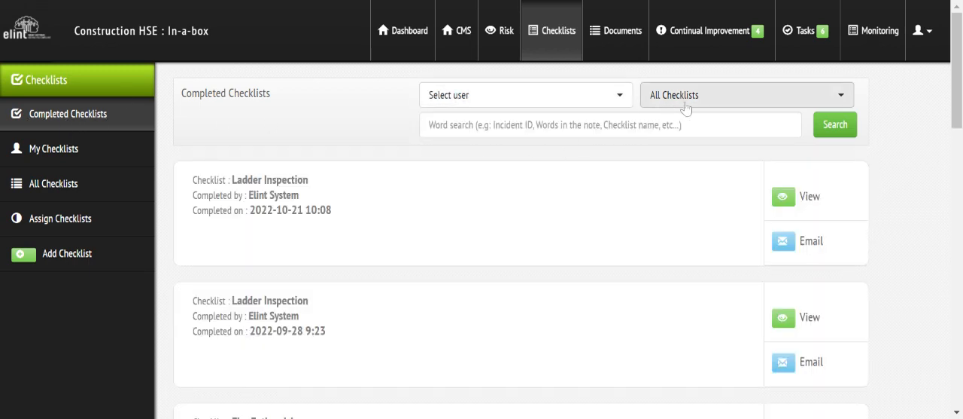
pyautogui.click(686, 104)
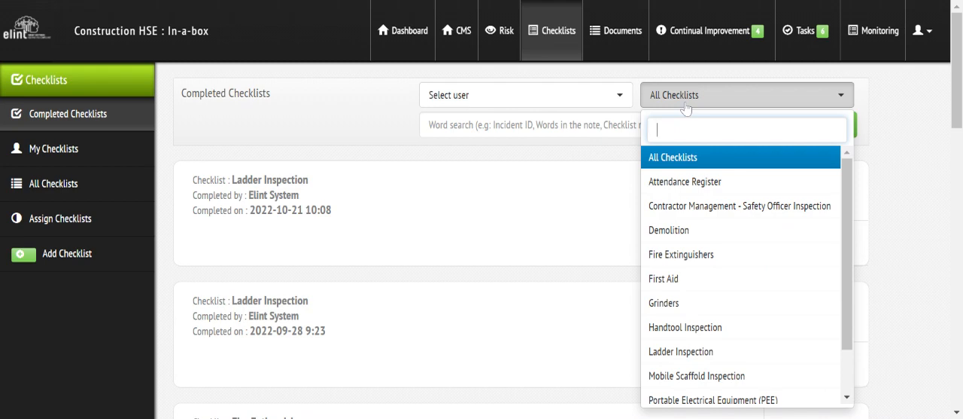
pyautogui.click(676, 335)
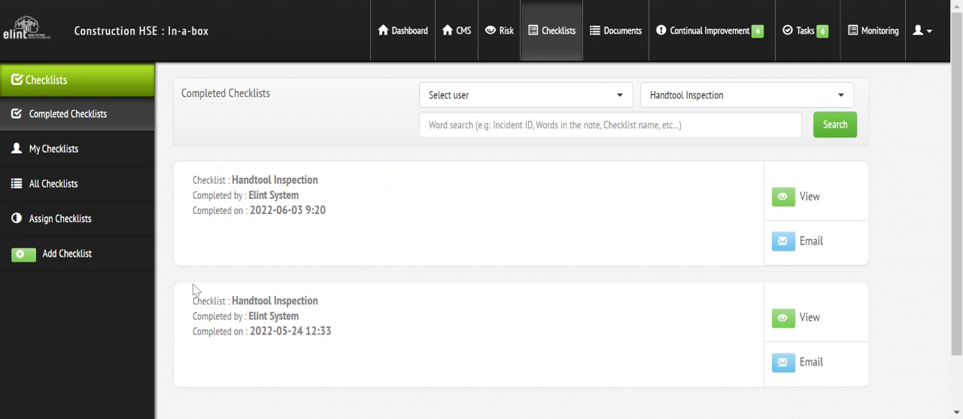
# Review the checklists assigned to the current account and the list of all available checklists.
pyautogui.click(60, 157)
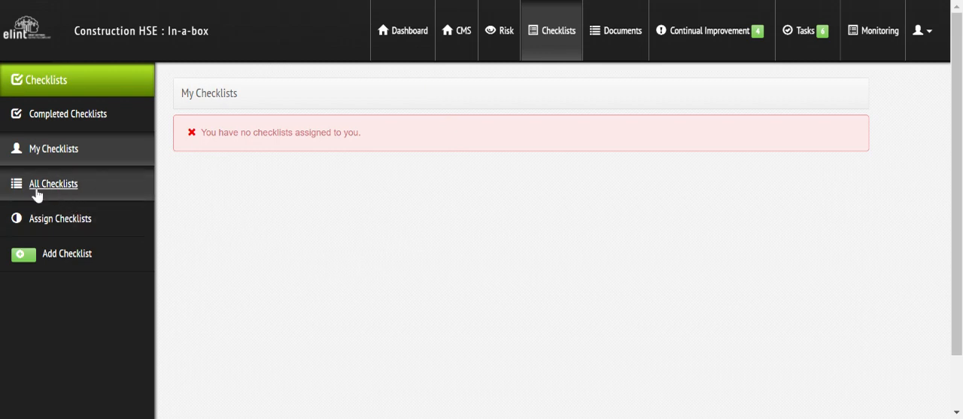
pyautogui.click(59, 188)
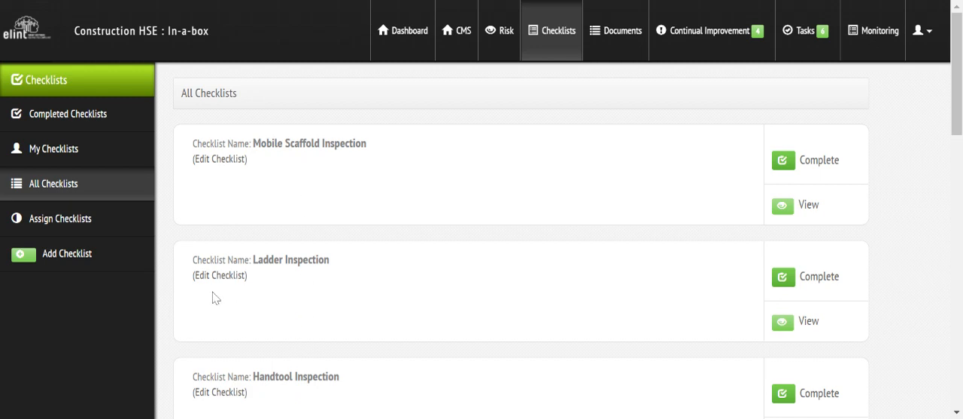
pyautogui.click(64, 153)
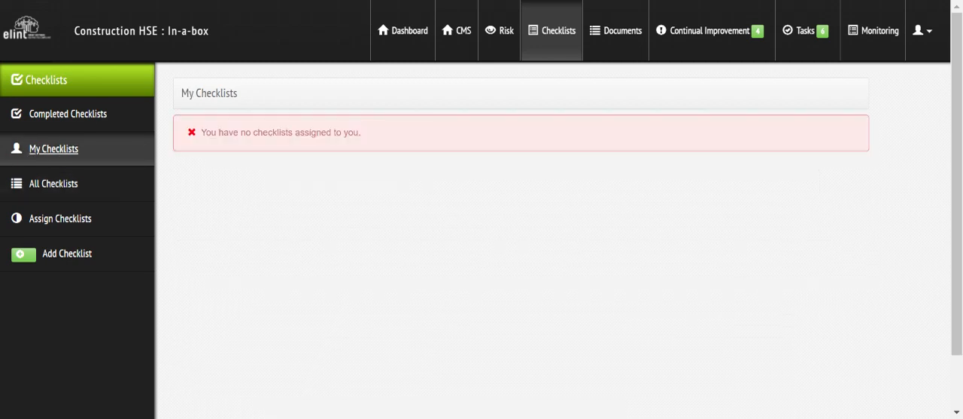
# Open the Mobile Scaffold Inspection from the list of all checklists for editing.
pyautogui.click(63, 191)
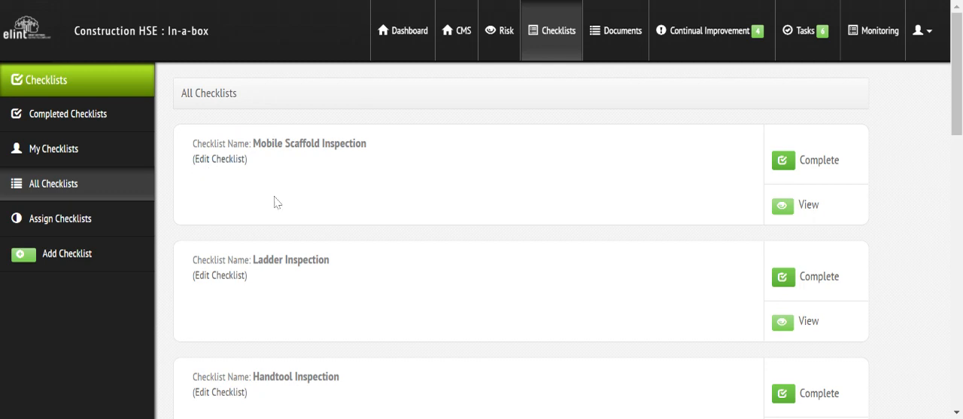
pyautogui.click(221, 160)
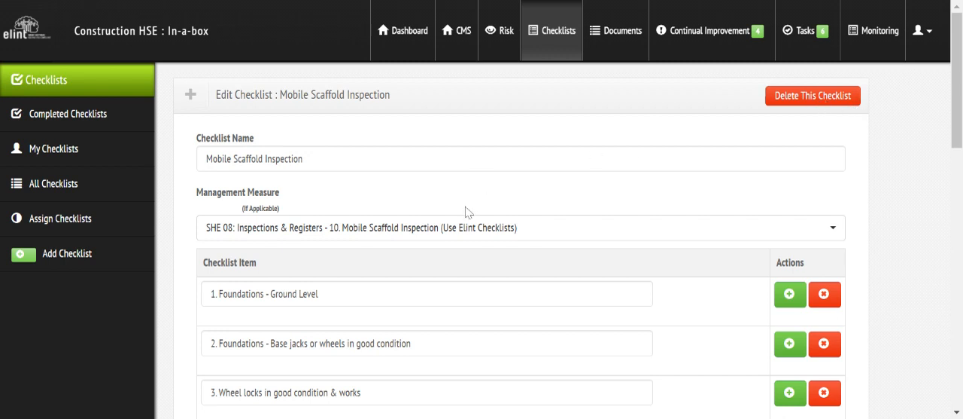
# Try linking the SHE 02 health and safety plan and SHE 01 policies management measures to the checklist, and deselect both.
pyautogui.click(544, 238)
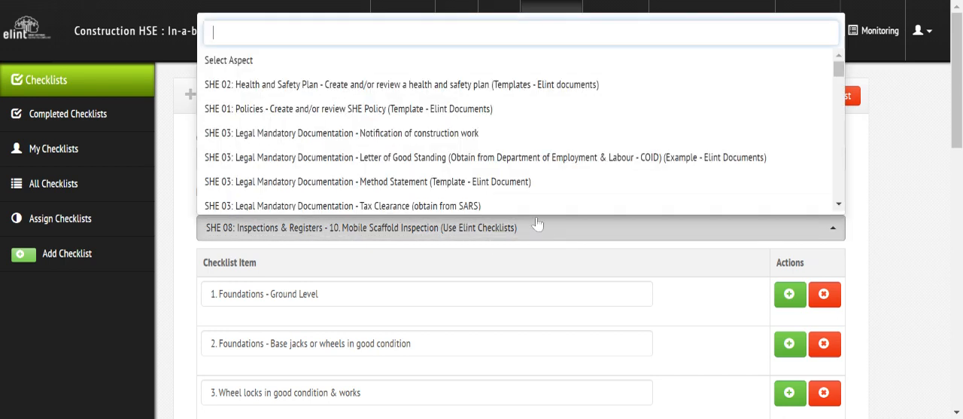
pyautogui.click(519, 86)
pyautogui.click(516, 111)
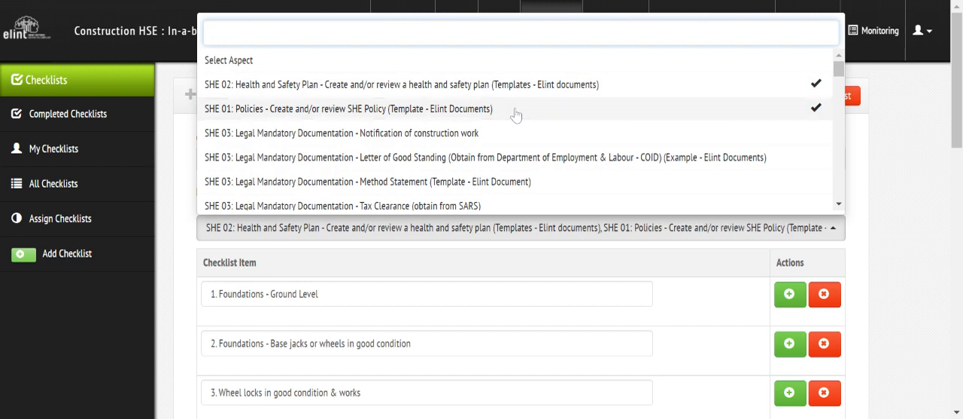
pyautogui.click(516, 112)
pyautogui.click(517, 85)
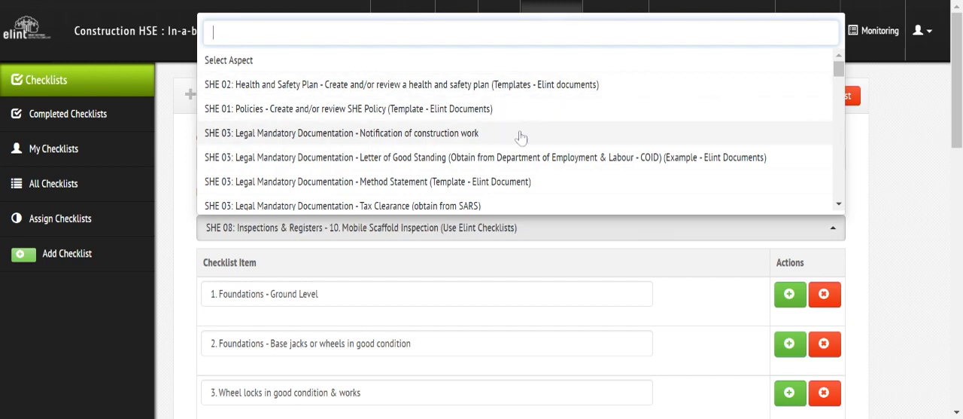
pyautogui.click(618, 245)
# Add a blank checklist item after item 17, "Platform Boards in good condition", and remove it.
pyautogui.scroll(-3, 958, 83)
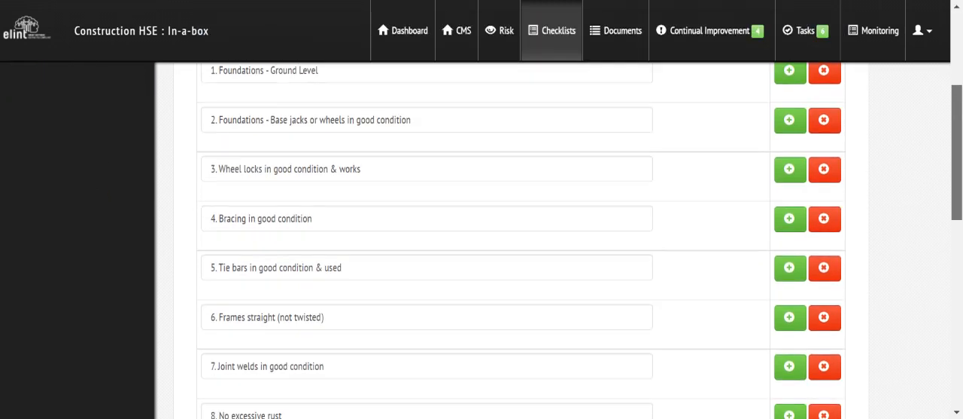
pyautogui.scroll(-8, 818, 317)
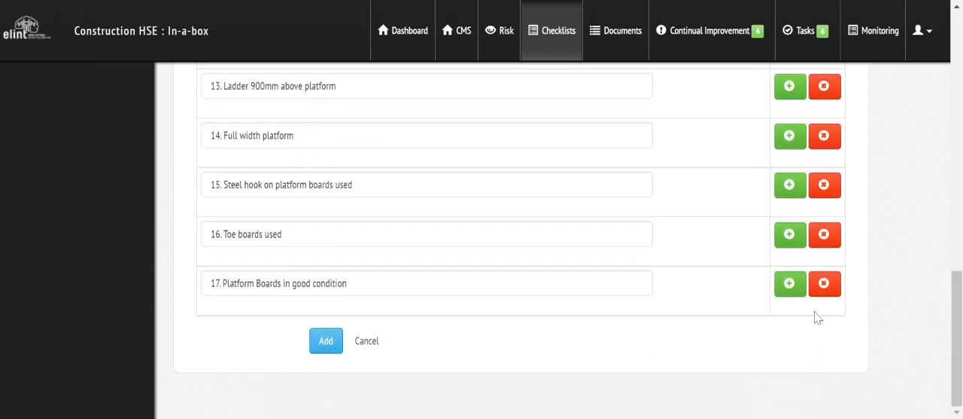
pyautogui.click(788, 285)
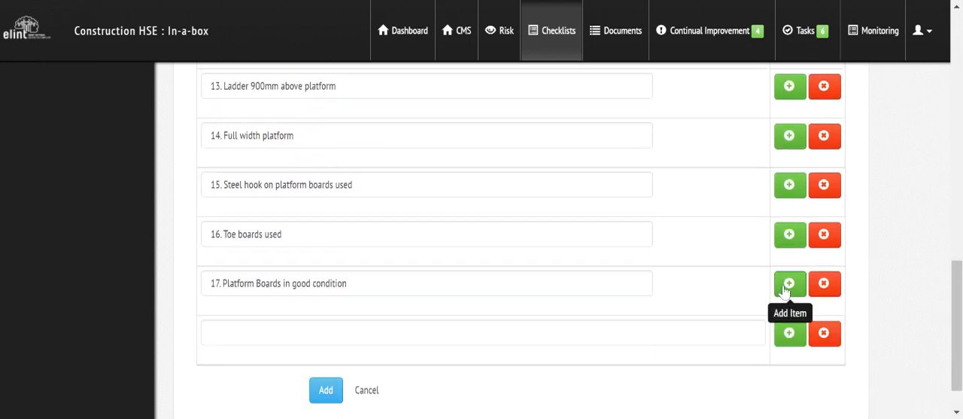
pyautogui.click(824, 333)
# Review the remaining checklist items and save the edited Mobile Scaffold Inspection checklist.
pyautogui.scroll(-5, 826, 226)
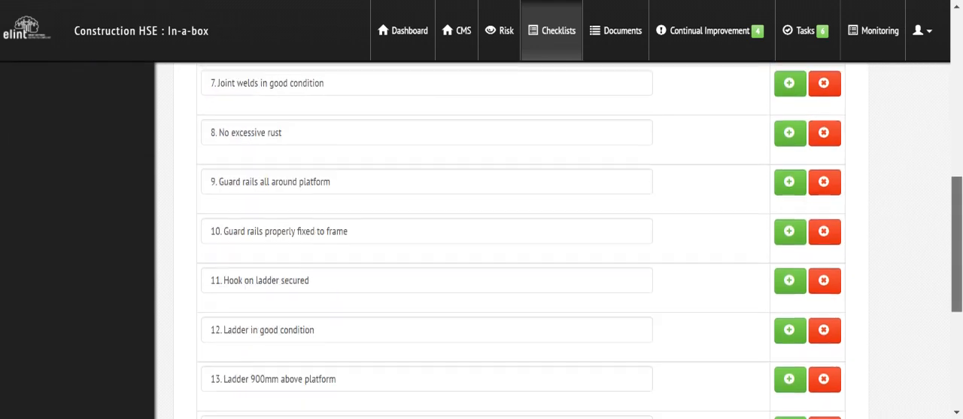
pyautogui.scroll(-4, 348, 410)
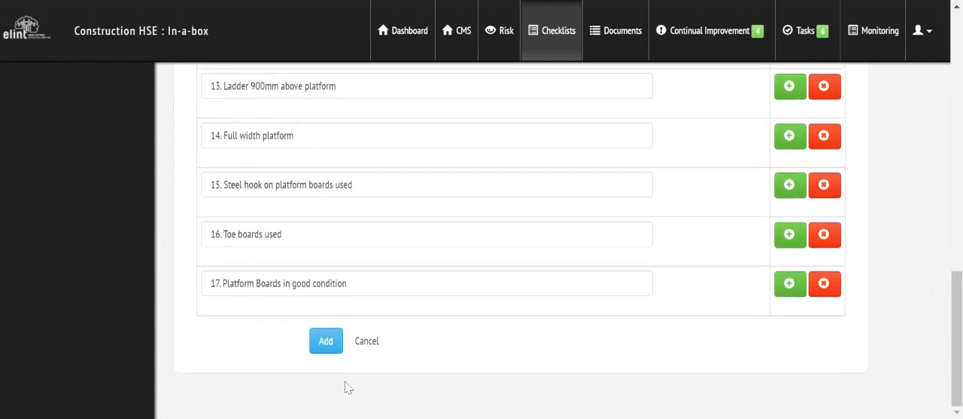
pyautogui.click(326, 343)
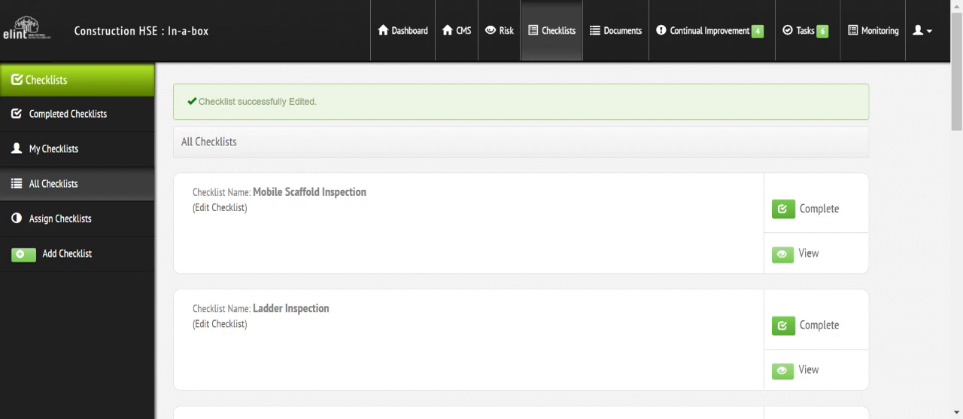
# Start completing the Mobile Scaffold Inspection for management measure SHE 08: Inspections & Registers - 10. Mobile Scaffold Inspection.
pyautogui.click(824, 212)
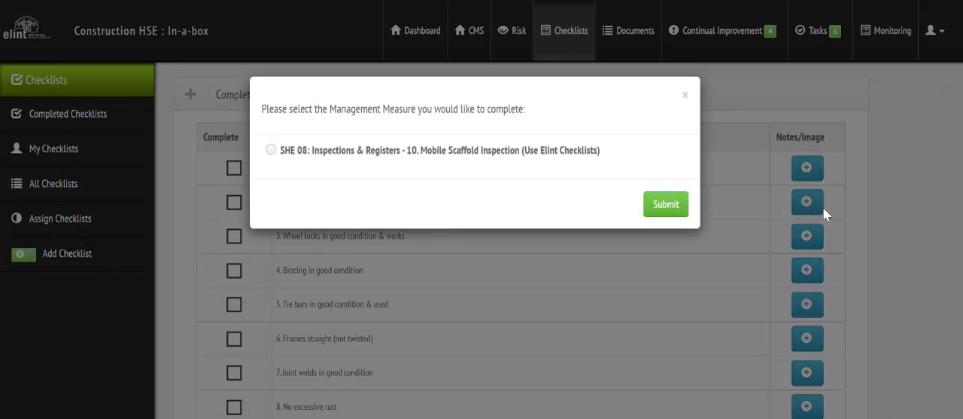
pyautogui.click(271, 150)
pyautogui.click(672, 207)
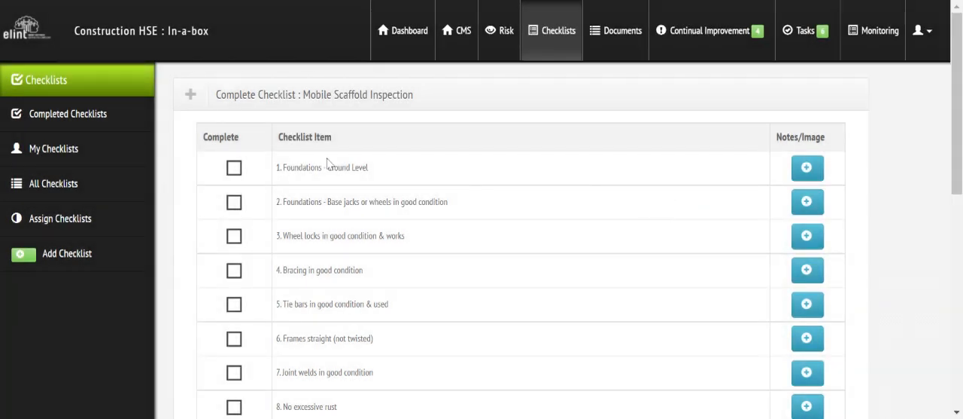
# Mark checklist items 1 to 4 as completed, from "Foundations - Ground Level" to "Bracing in good condition".
pyautogui.click(237, 172)
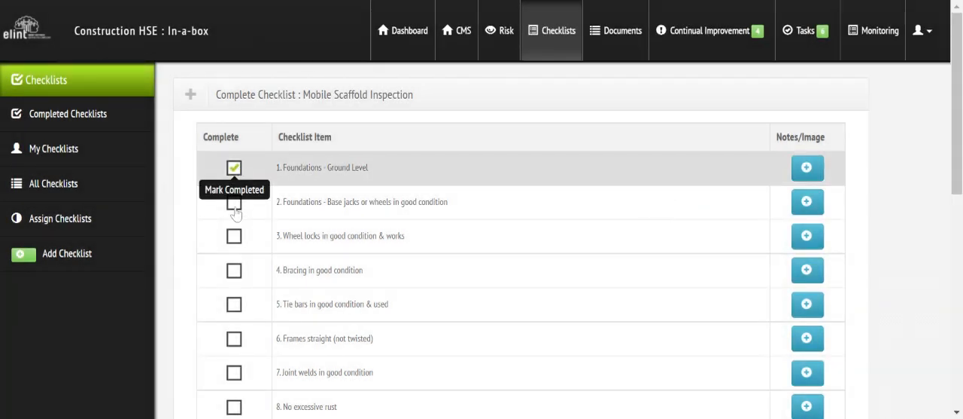
pyautogui.click(236, 213)
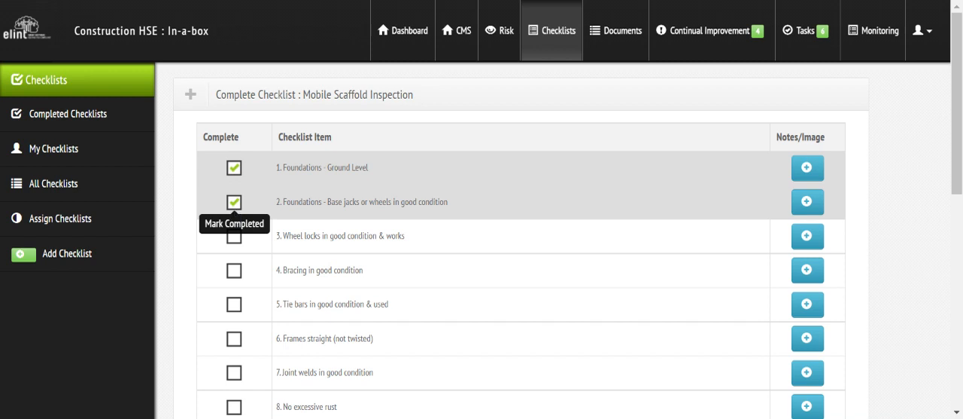
pyautogui.click(234, 238)
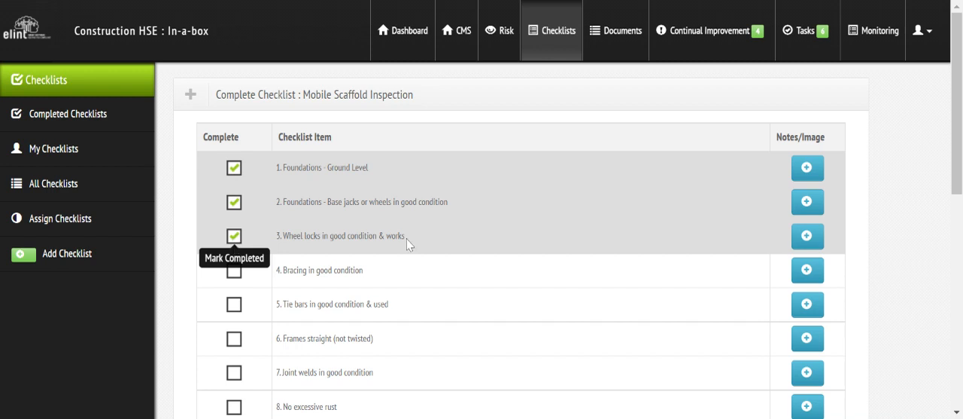
pyautogui.click(234, 271)
# Add the note "Bracing in poor conditions and need to be replaced" to item 4 and choose Create a Task for it.
pyautogui.click(807, 271)
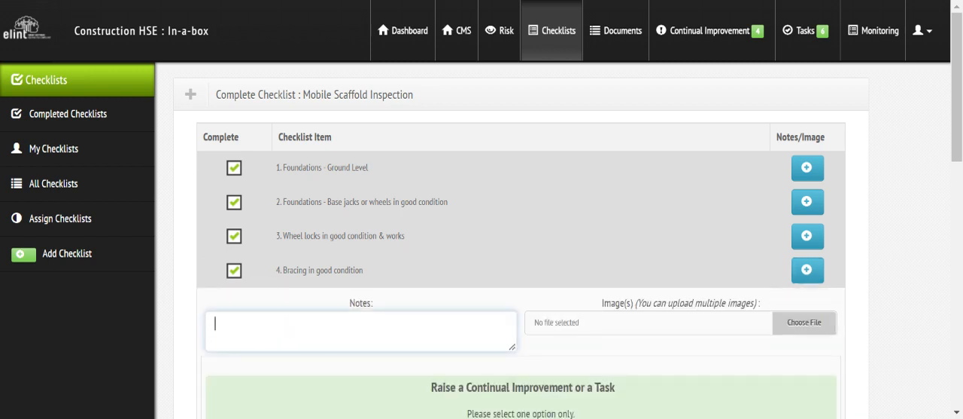
pyautogui.write('Bracing in poor cond')
pyautogui.write('itio')
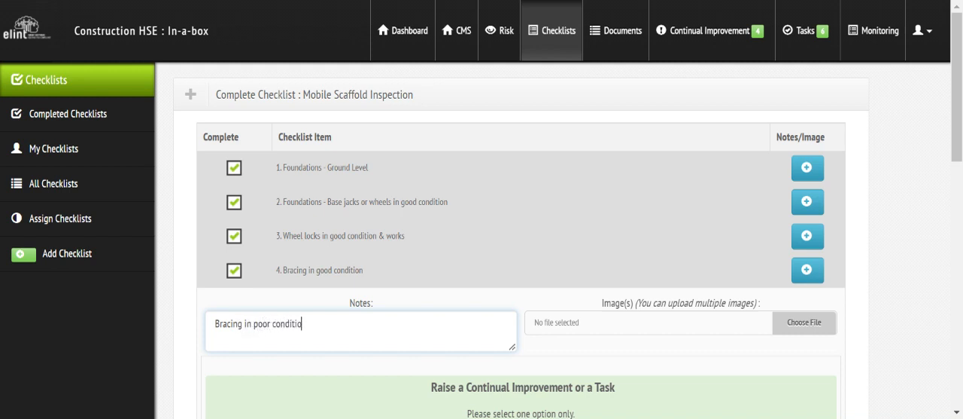
pyautogui.write('ns and need to be replaced')
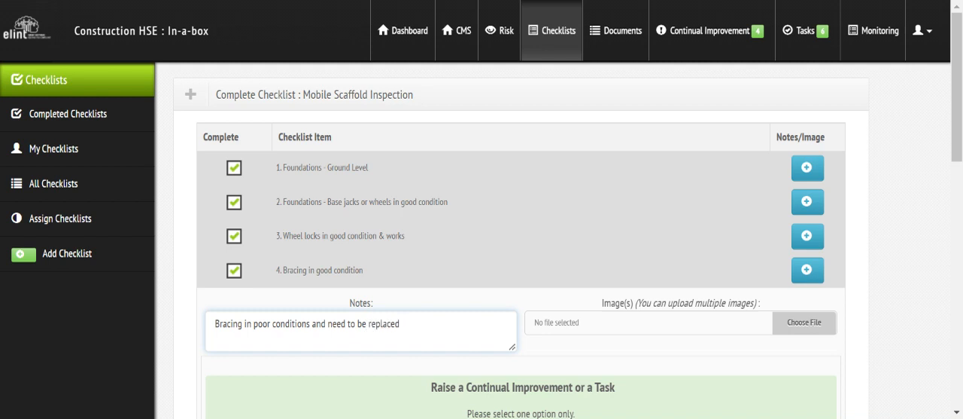
pyautogui.scroll(-2, 960, 170)
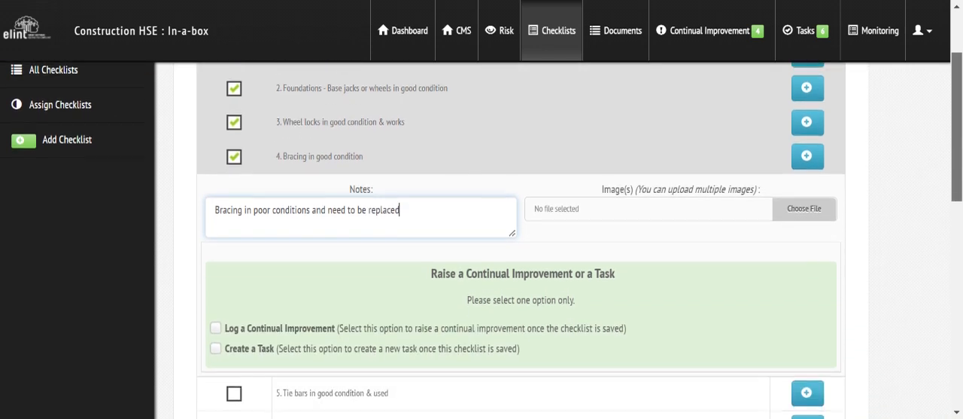
pyautogui.click(565, 180)
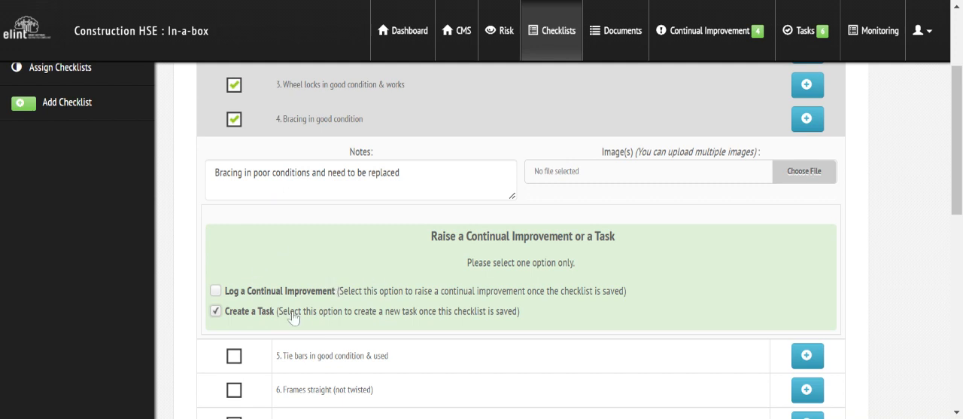
# Mark checklist items 5 to 17 as completed, save the Mobile Scaffold Inspection, and open the completed checklists.
pyautogui.click(234, 357)
pyautogui.scroll(-4, 574, 180)
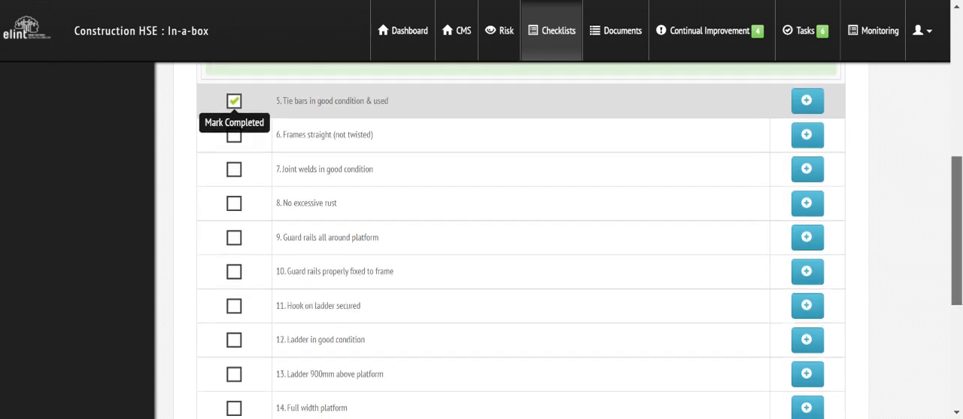
pyautogui.click(235, 95)
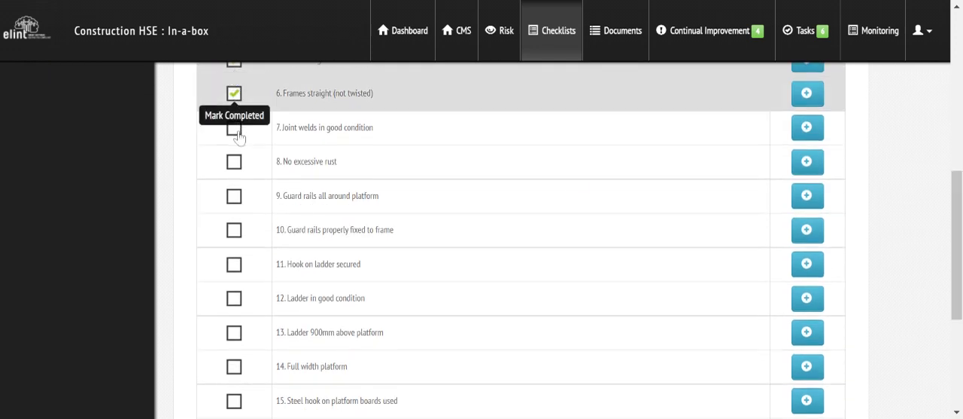
pyautogui.click(235, 129)
pyautogui.click(234, 162)
pyautogui.click(233, 198)
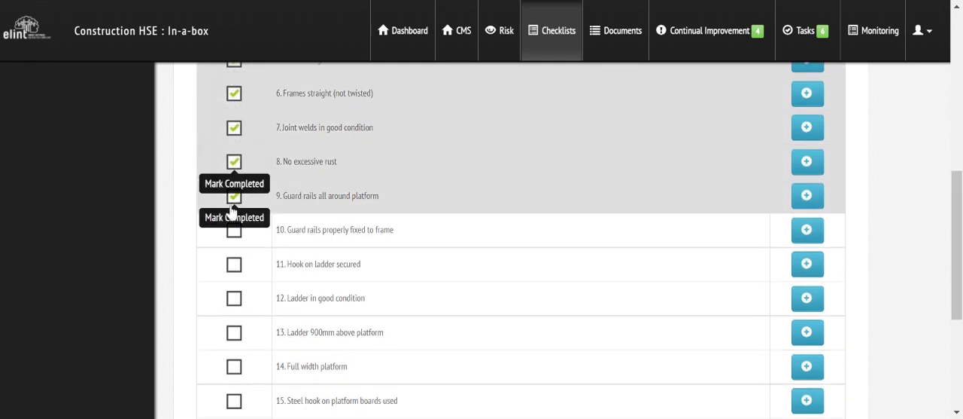
pyautogui.click(234, 228)
pyautogui.click(234, 267)
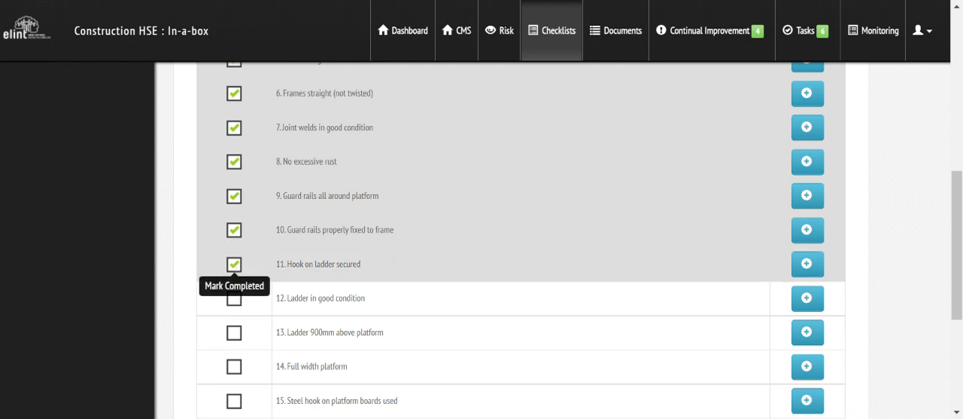
pyautogui.click(234, 300)
pyautogui.click(235, 332)
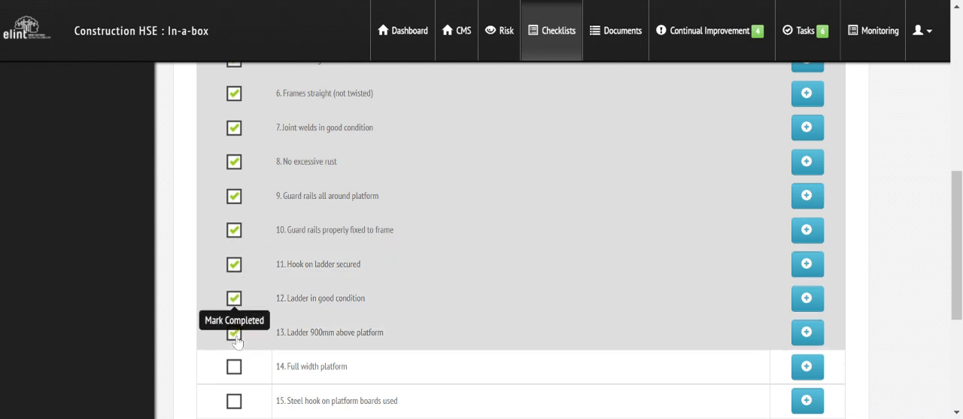
pyautogui.click(234, 367)
pyautogui.click(234, 401)
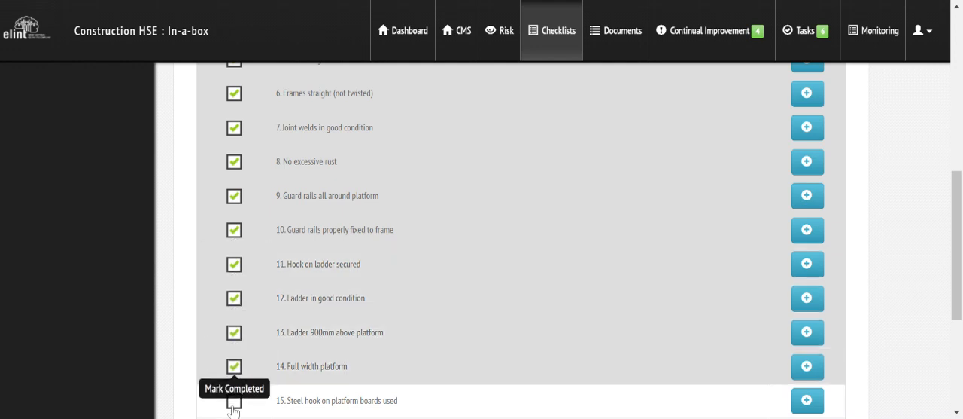
pyautogui.scroll(-3, 239, 205)
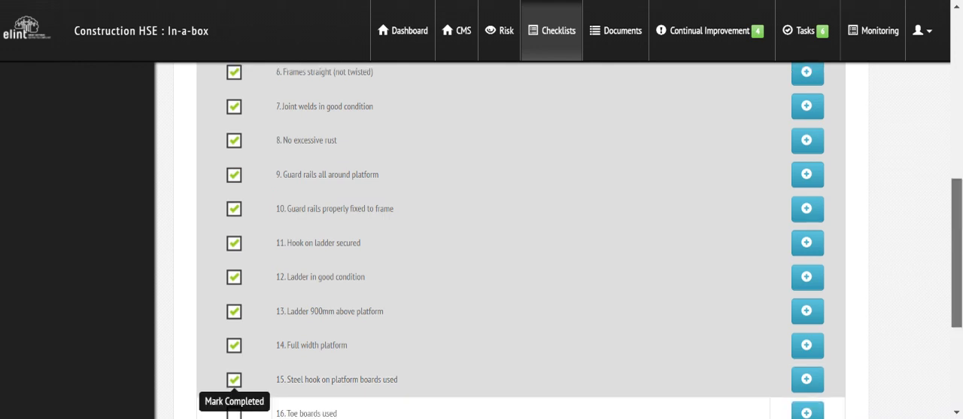
pyautogui.click(235, 197)
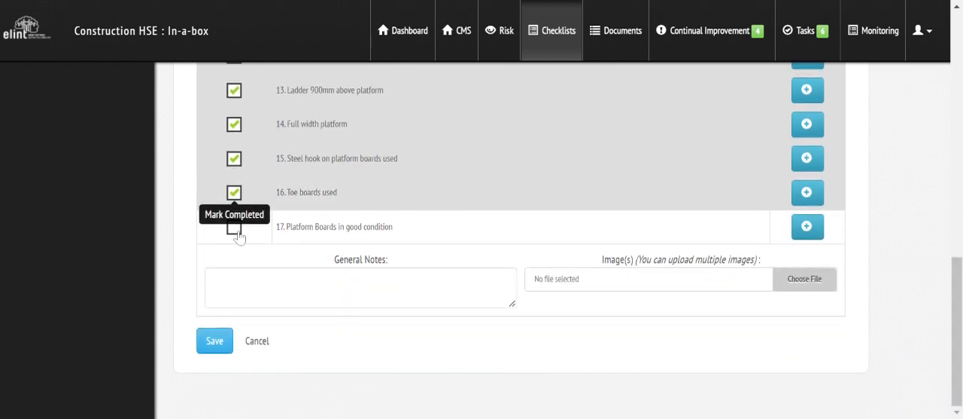
pyautogui.click(235, 229)
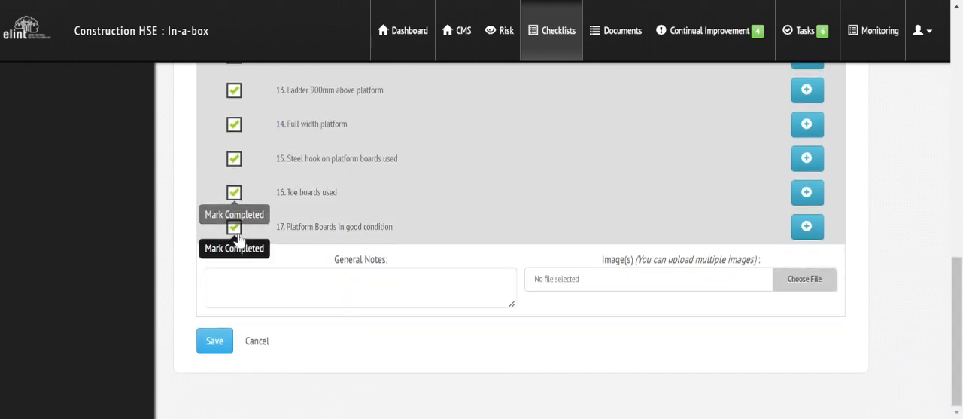
pyautogui.click(215, 345)
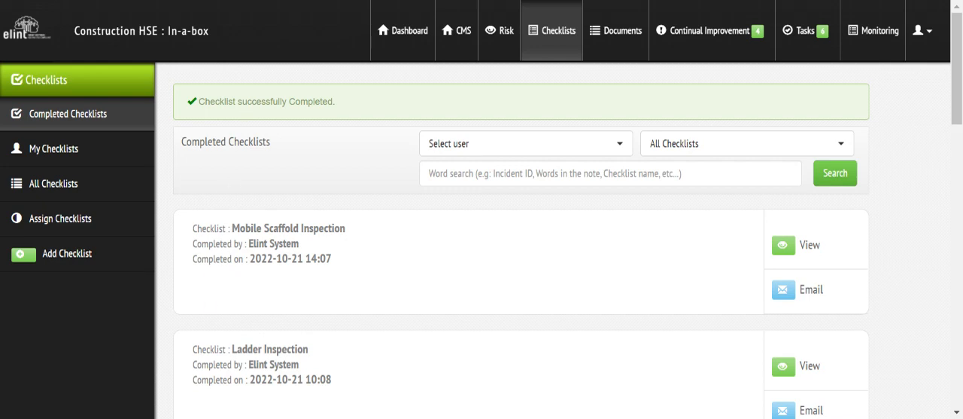
pyautogui.click(55, 116)
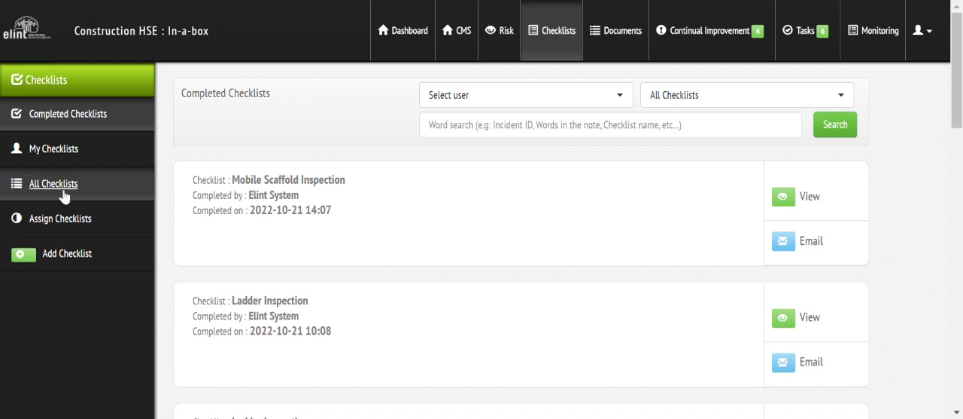
# Assign the Attendance Register checklist template to the first available user.
pyautogui.click(62, 219)
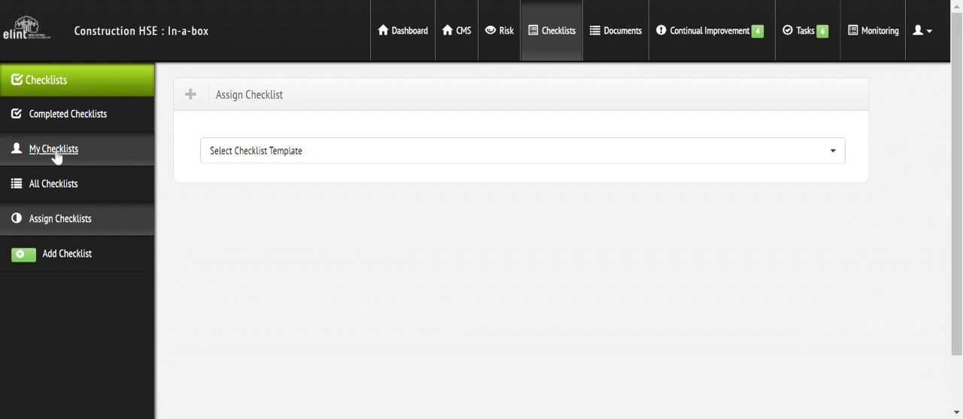
pyautogui.click(253, 152)
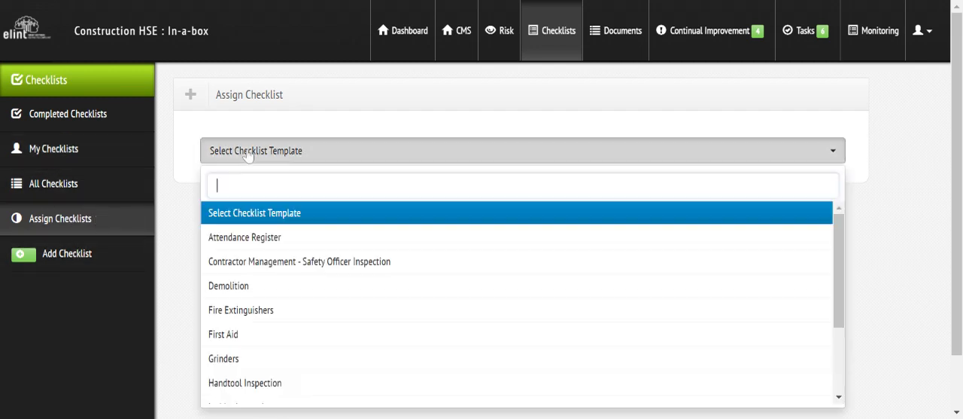
pyautogui.click(253, 238)
pyautogui.click(243, 212)
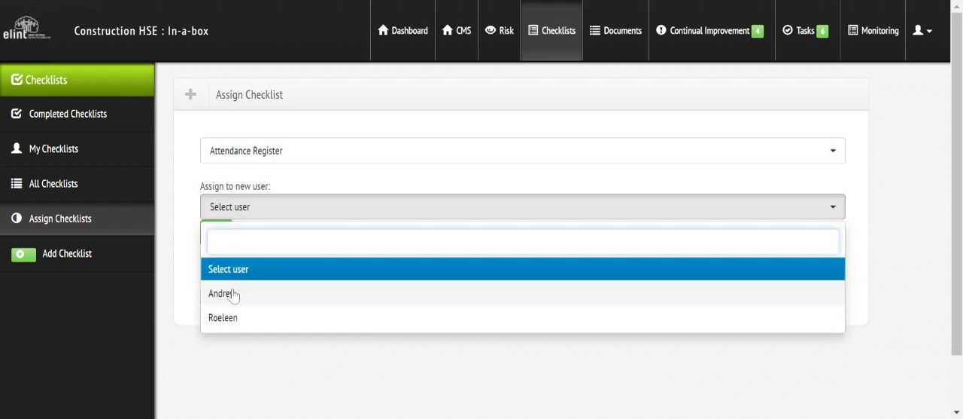
pyautogui.click(233, 293)
pyautogui.click(220, 241)
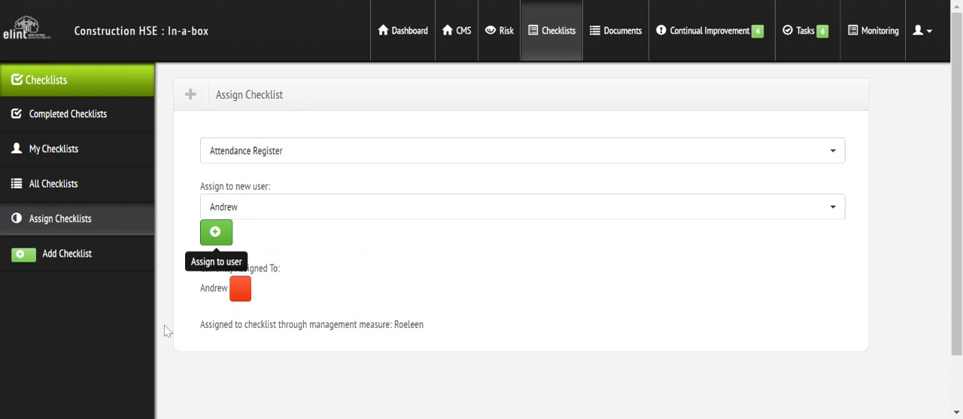
# Remove the user's direct assignment from the Attendance Register and assign the same user again.
pyautogui.click(240, 289)
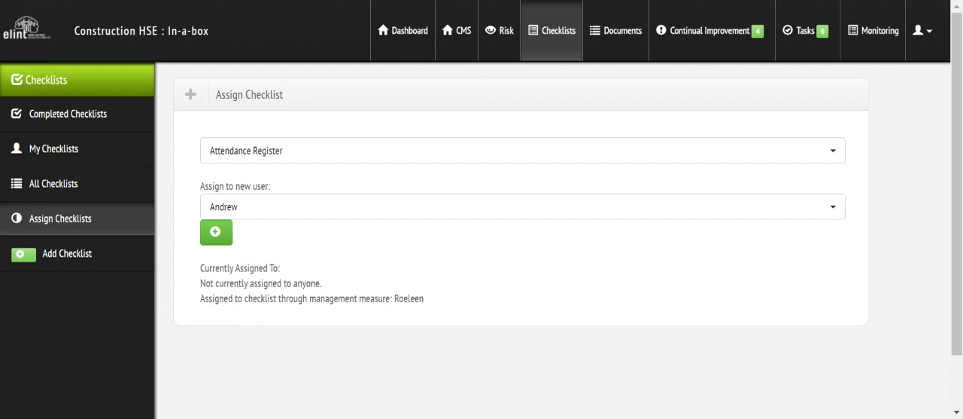
pyautogui.click(211, 235)
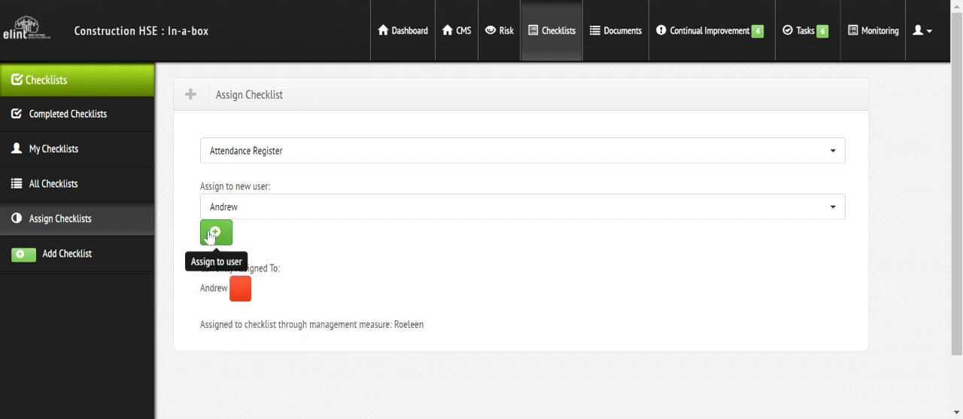
# Start a new checklist by uploading HCS.csv and review the imported checklist items.
pyautogui.click(59, 255)
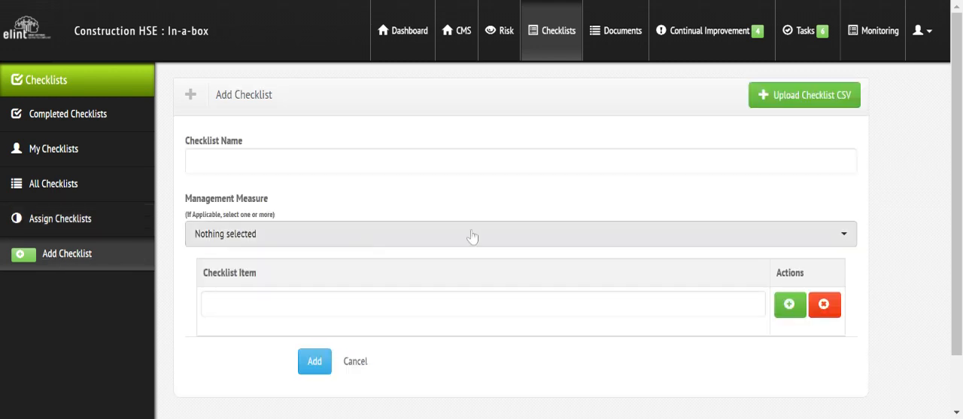
pyautogui.click(805, 103)
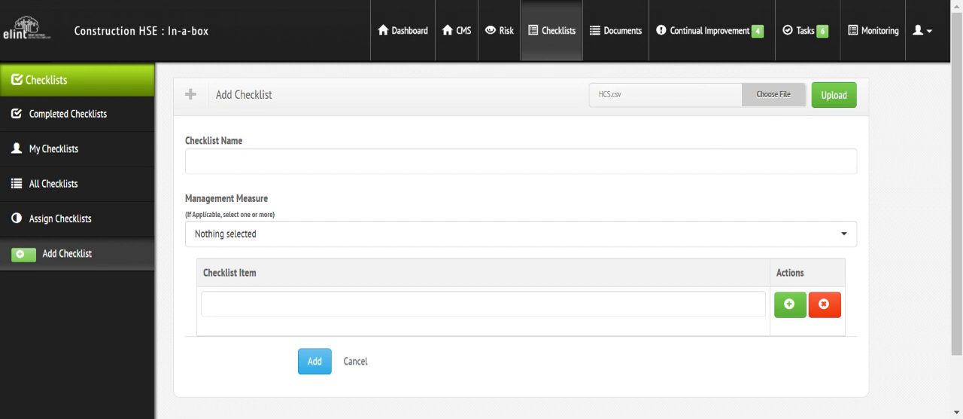
pyautogui.click(848, 96)
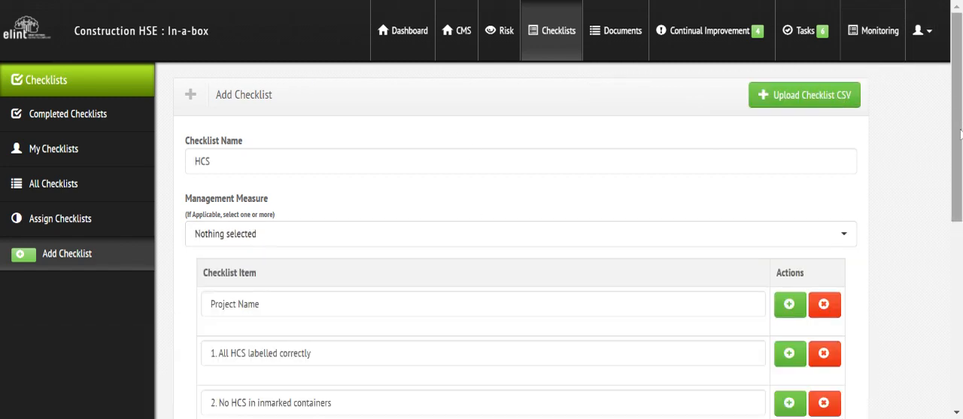
pyautogui.scroll(-5, 519, 240)
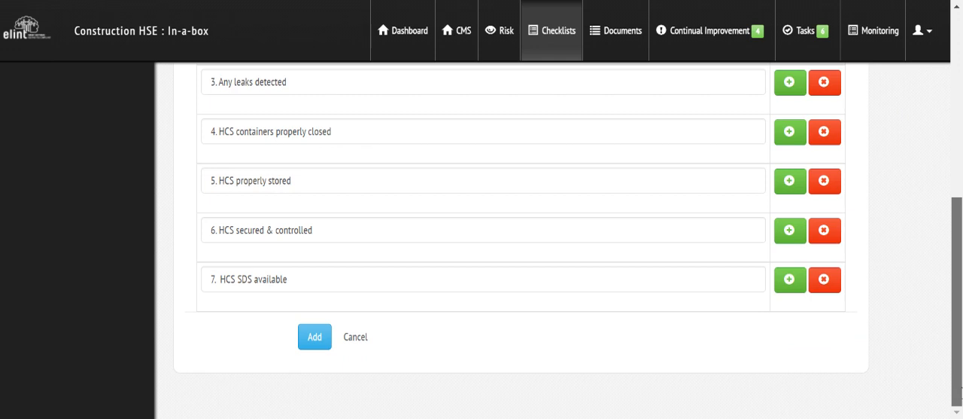
pyautogui.scroll(5, 519, 241)
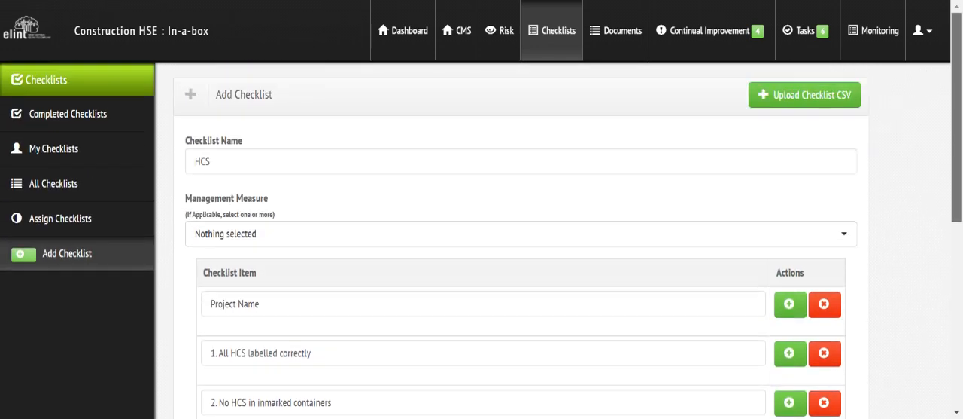
# Link the HCS checklist to management measure SHE 03: Legal Appointments - 25. HCS Supervisor / Inspector and add the checklist.
pyautogui.click(210, 239)
pyautogui.write('hcs')
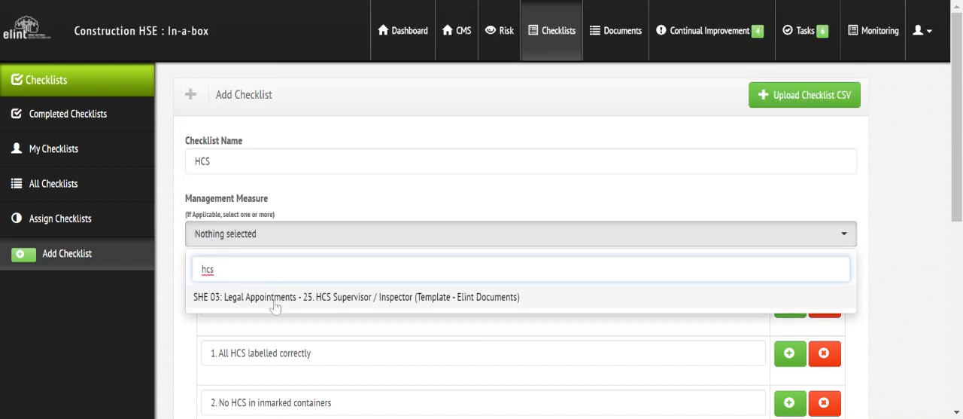
pyautogui.click(276, 301)
pyautogui.click(452, 194)
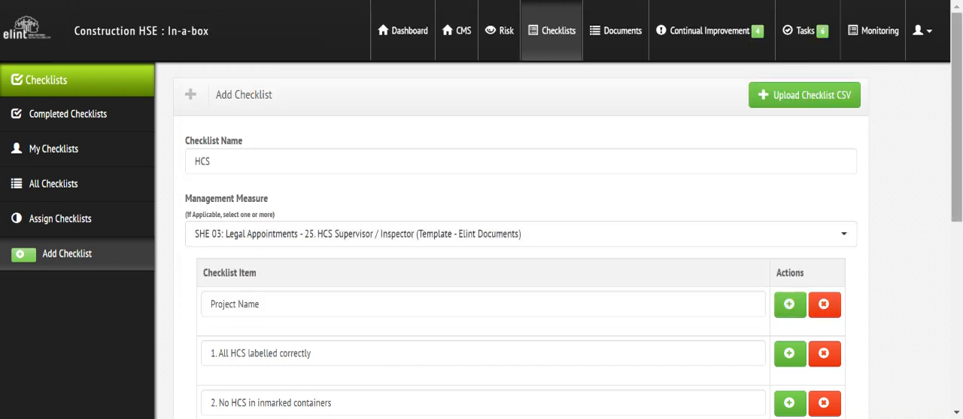
pyautogui.moveTo(961, 148); pyautogui.dragTo(961, 329)
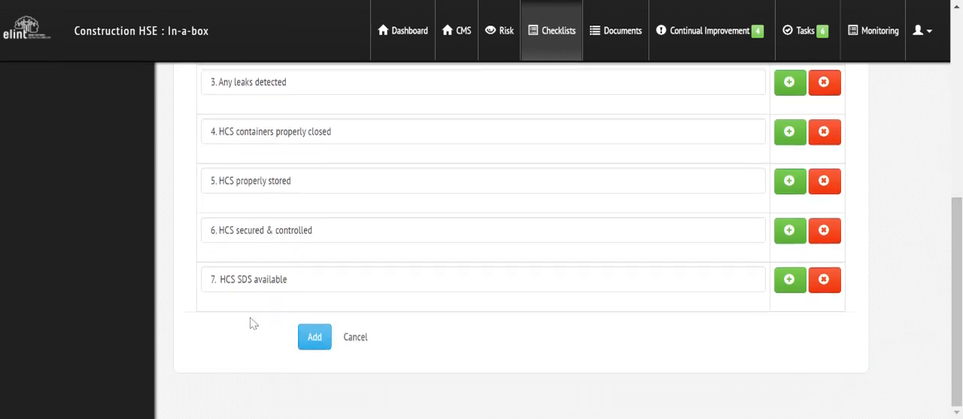
pyautogui.click(315, 336)
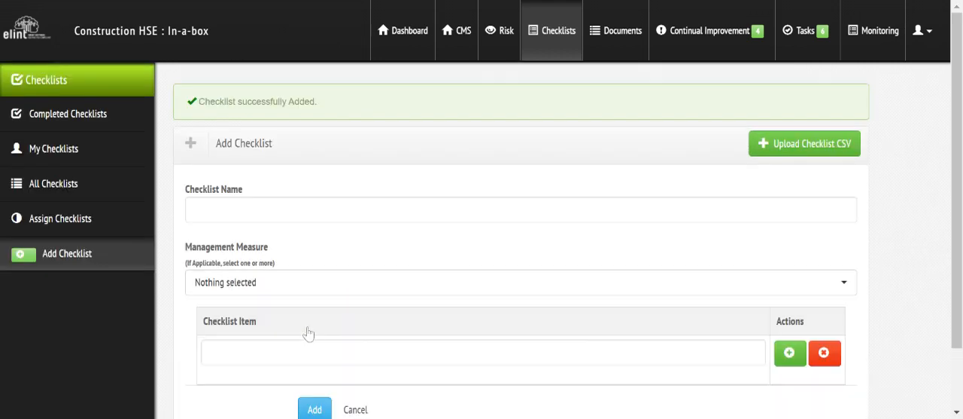
# Find the HCS checklist on page 2 of the list of all checklists.
pyautogui.click(66, 193)
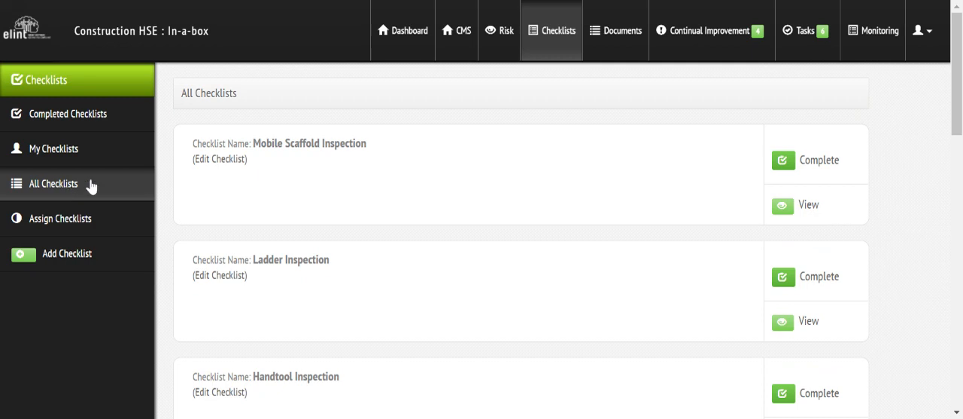
pyautogui.scroll(-1, 961, 86)
pyautogui.moveTo(961, 87); pyautogui.dragTo(958, 331)
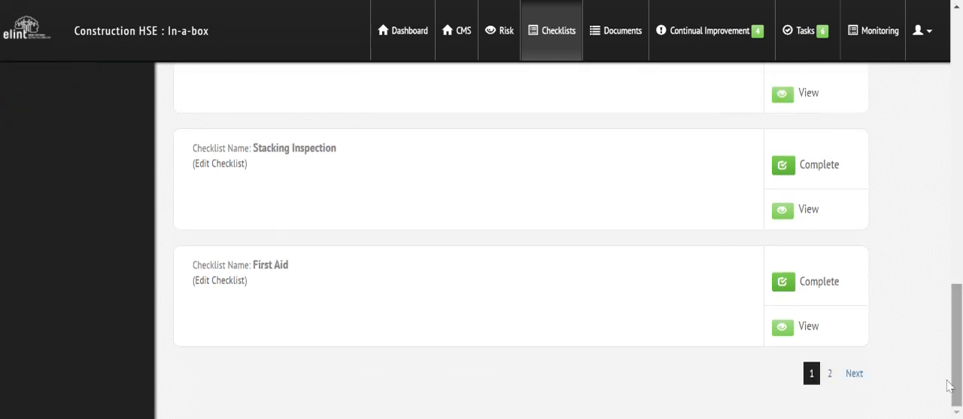
pyautogui.click(830, 372)
pyautogui.scroll(-2, 897, 299)
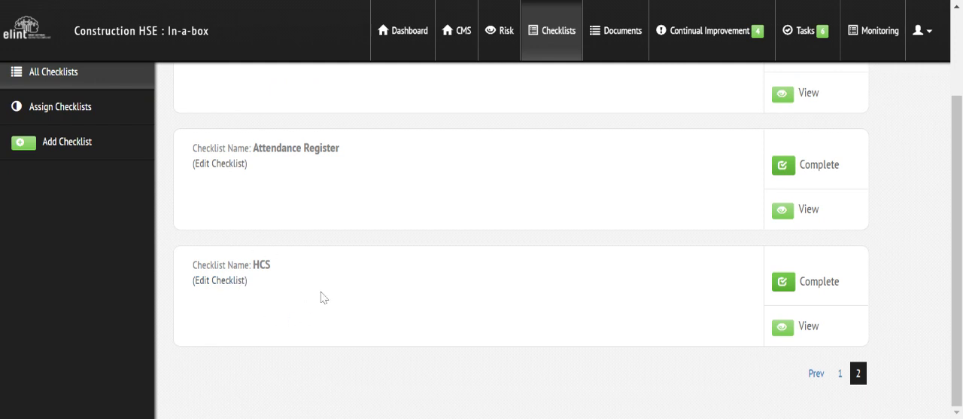
# Start a new checklist and name it First Aid box inspection.
pyautogui.click(77, 145)
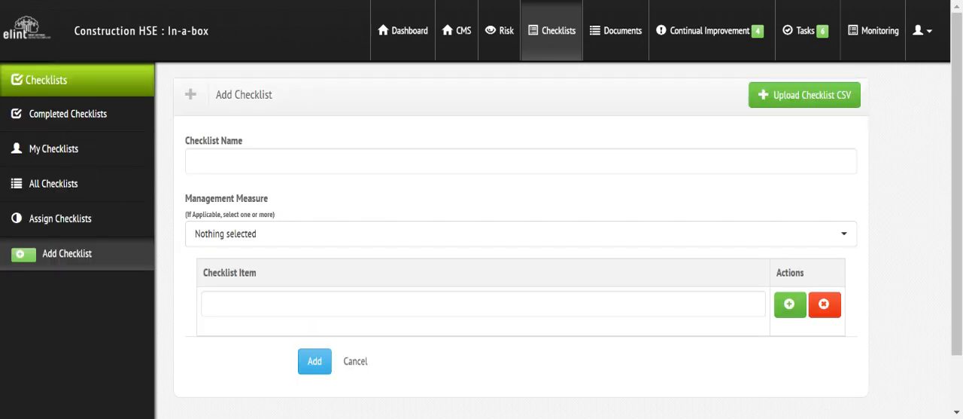
pyautogui.click(294, 161)
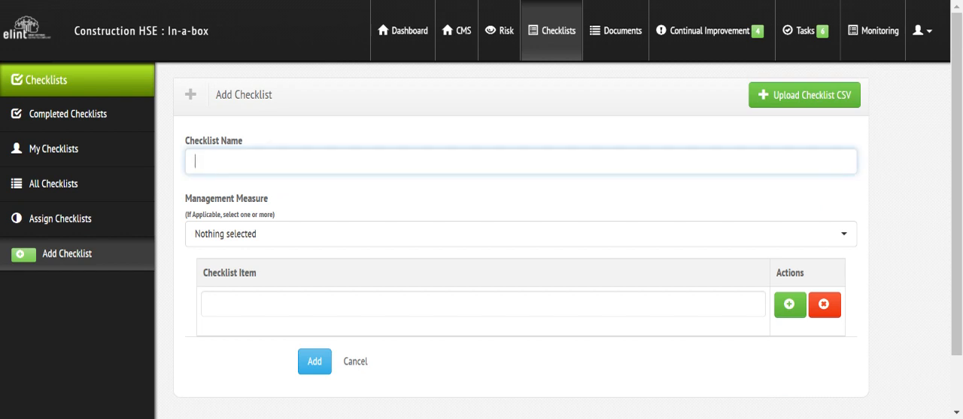
pyautogui.write('First Aid box inspection')
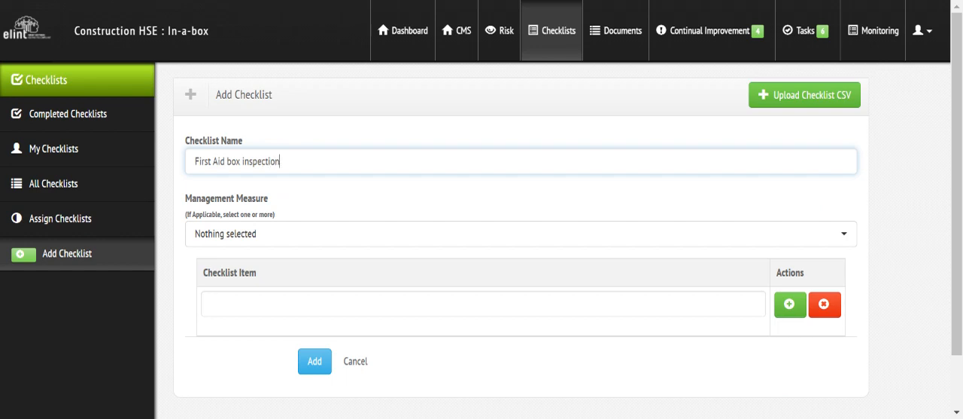
# Link the new checklist to management measure SHE 03: Legal Appointments - 19. First aider (Template - Elint Documents).
pyautogui.click(231, 243)
pyautogui.write('f')
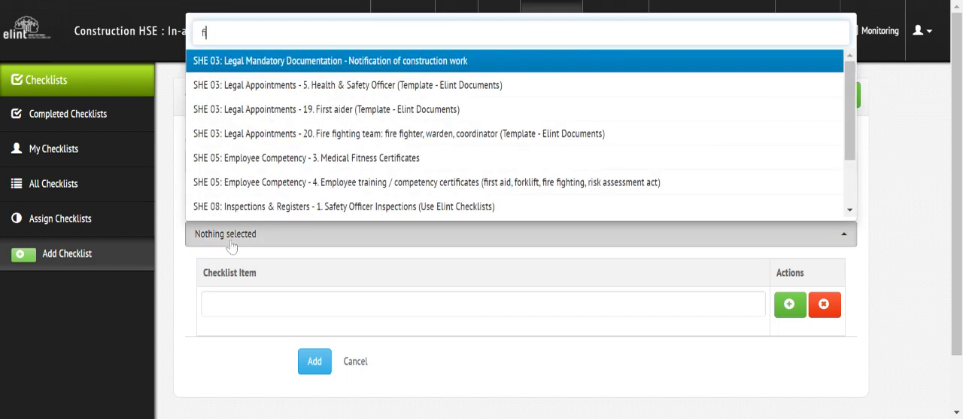
pyautogui.write('irst')
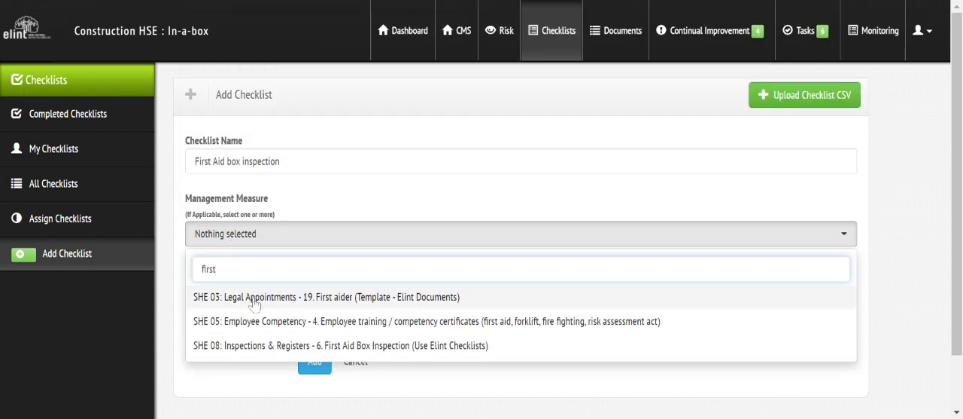
pyautogui.press('Return')
pyautogui.click(334, 205)
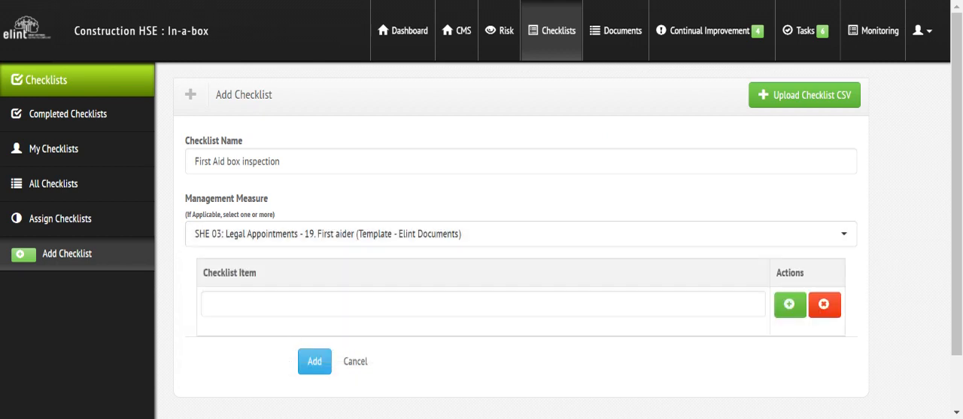
# Enter the first checklist item as "1. Verify if you have the full content of the box".
pyautogui.click(212, 303)
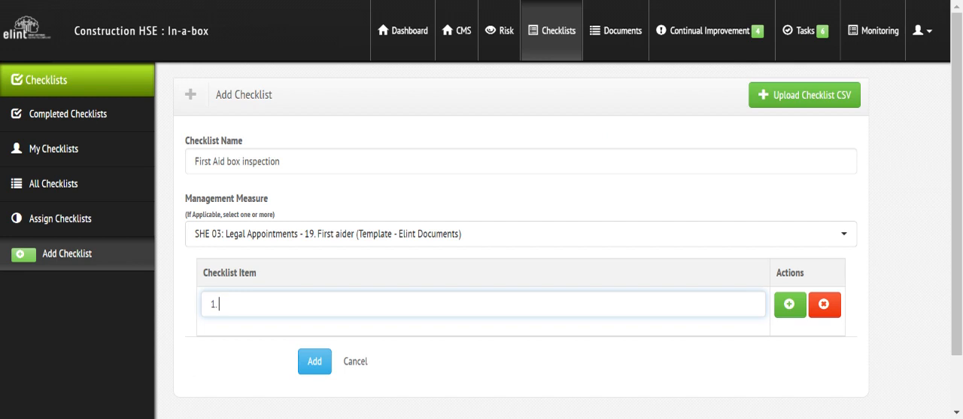
pyautogui.write('Verify if you have the fu')
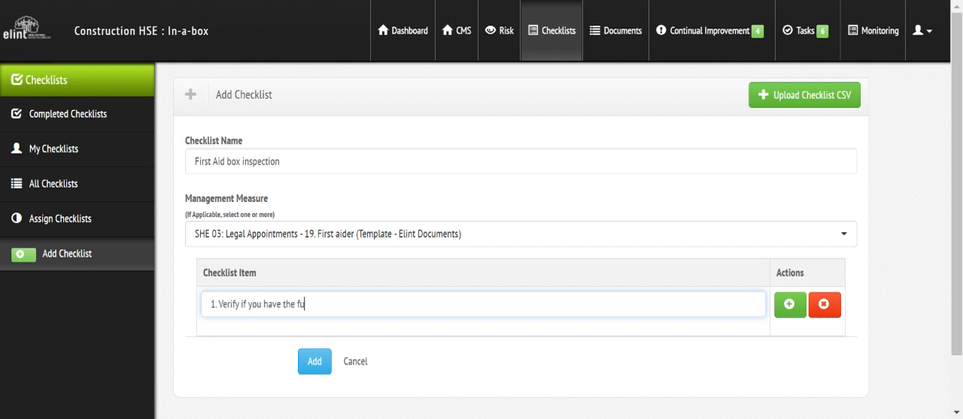
pyautogui.write('ll content of the box')
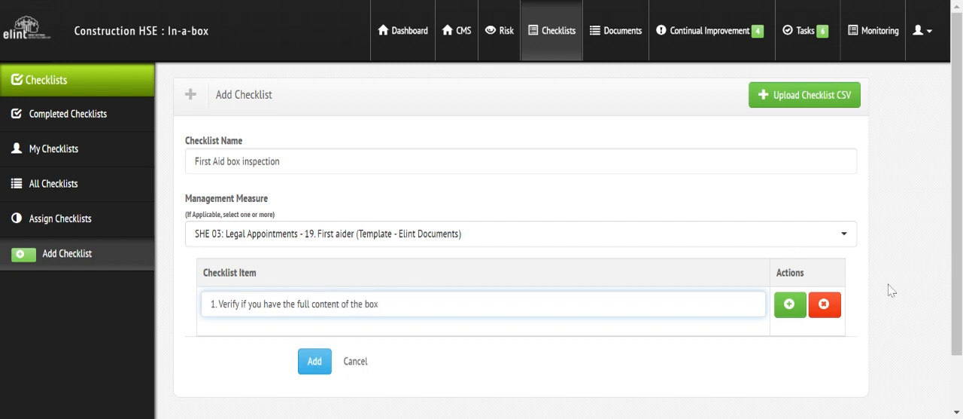
# Add a second checklist item reading "2. Any incidents recorded for the month".
pyautogui.click(789, 304)
pyautogui.scroll(-1, 768, 363)
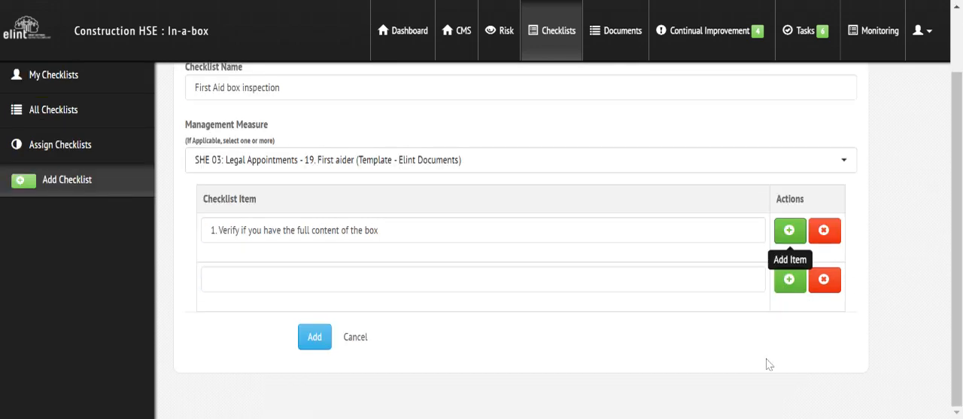
pyautogui.click(292, 280)
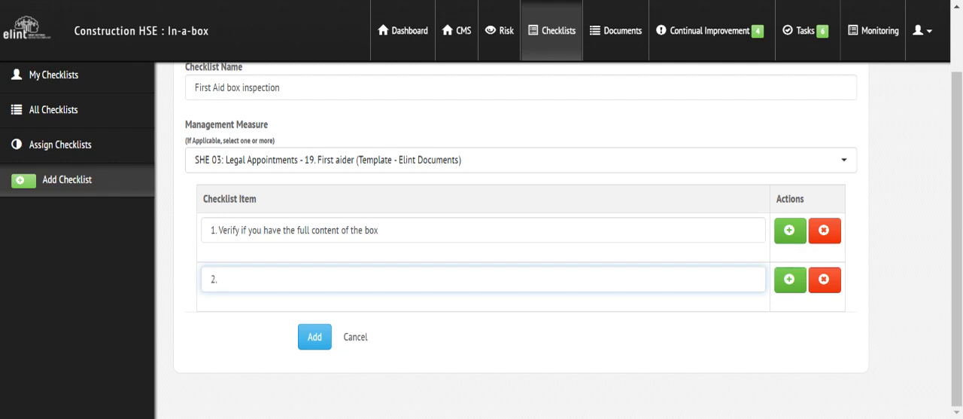
pyautogui.write('2. Any incidents recorded ')
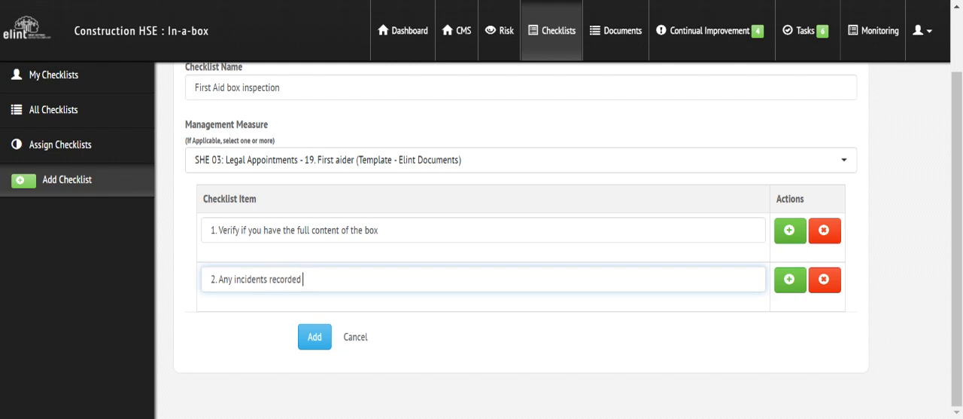
pyautogui.write('for the month')
# Add a third checklist item reading "3. Any medicines in the box?" and save the new checklist.
pyautogui.click(791, 290)
pyautogui.scroll(-2, 799, 293)
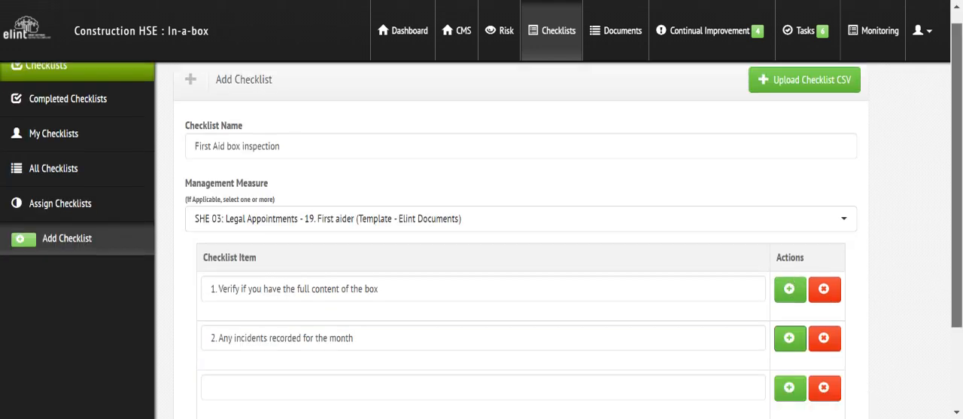
pyautogui.click(269, 279)
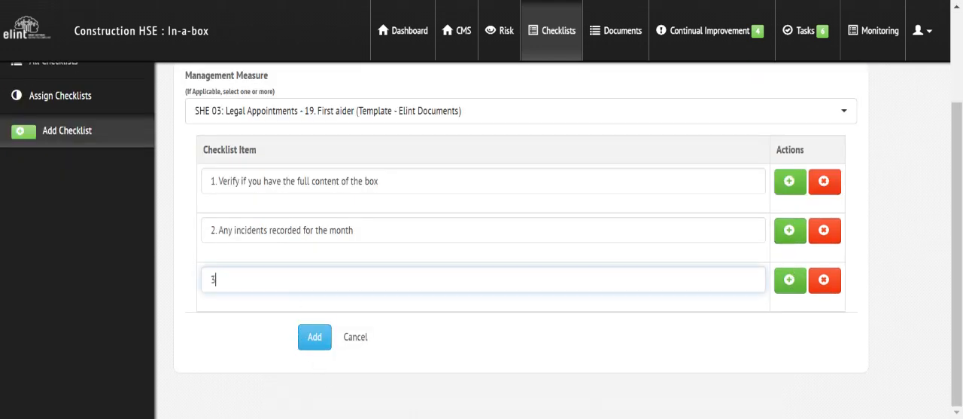
pyautogui.write('3. Any medicines in the box?')
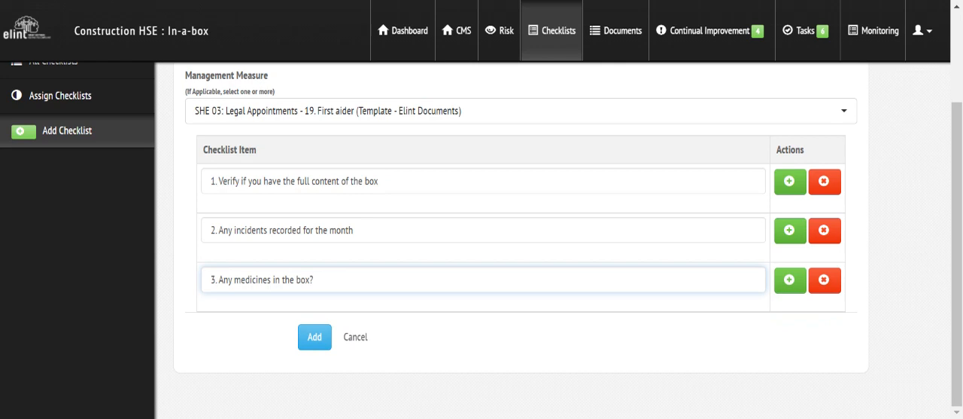
pyautogui.click(313, 337)
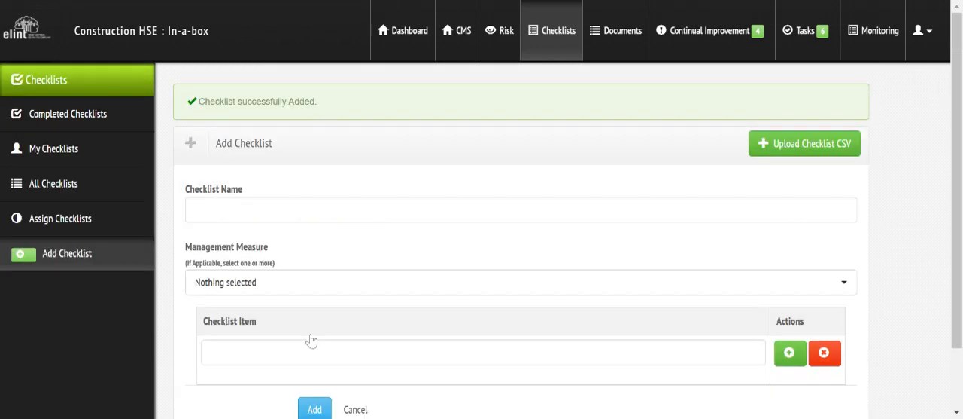
# Open First Aid box inspection for editing from page 2 of all checklists and review its measure and items.
pyautogui.click(54, 188)
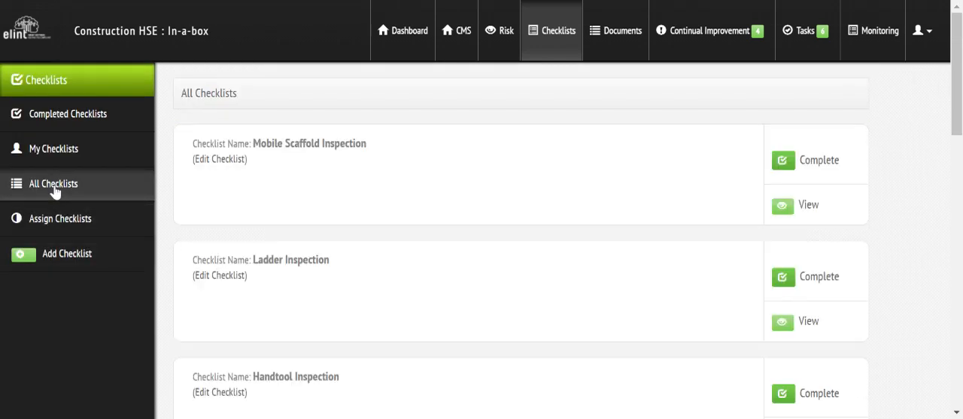
pyautogui.moveTo(957, 74); pyautogui.dragTo(958, 341)
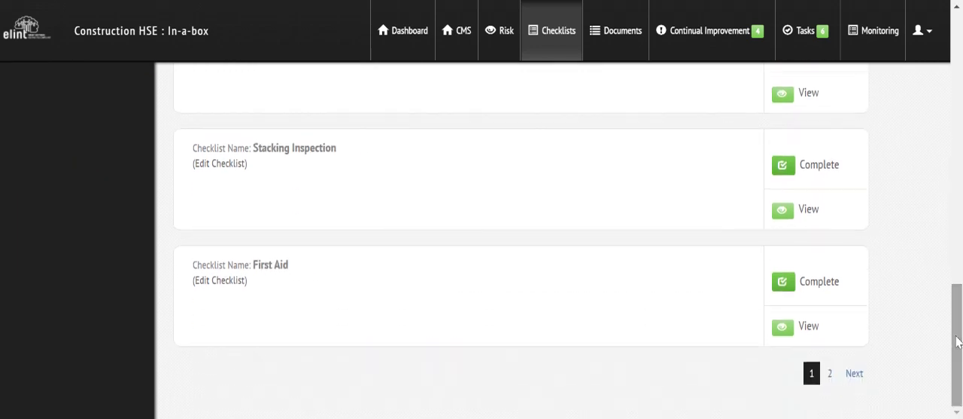
pyautogui.click(831, 373)
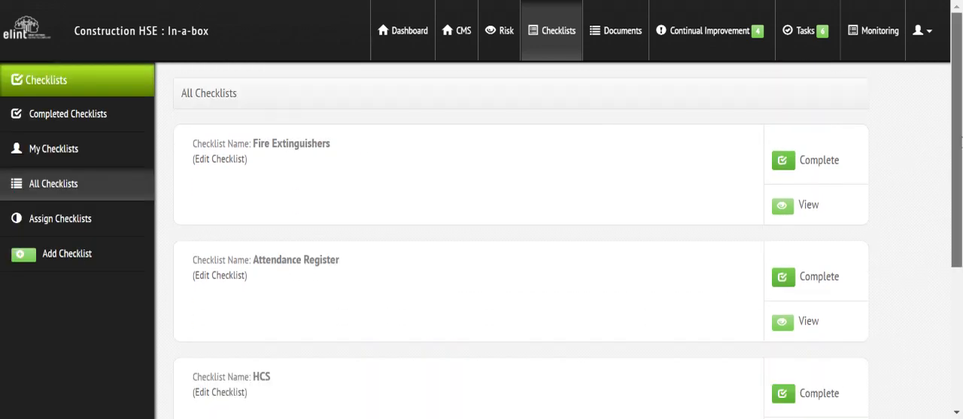
pyautogui.scroll(-3, 784, 324)
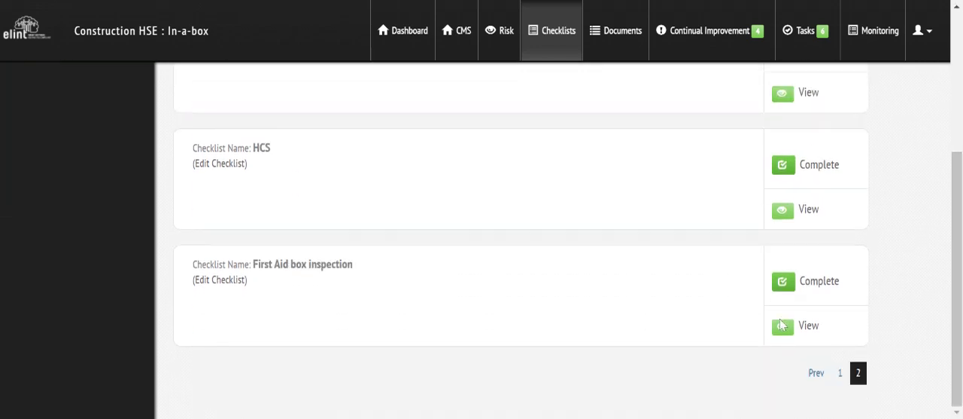
pyautogui.click(219, 282)
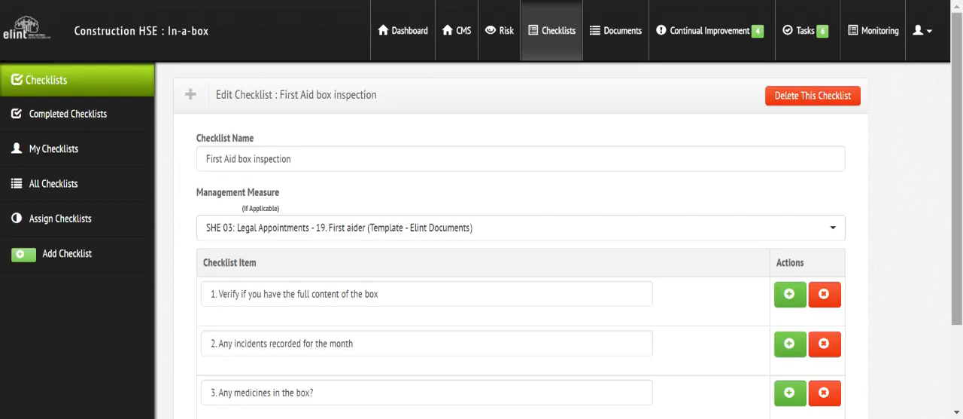
pyautogui.scroll(-3, 220, 290)
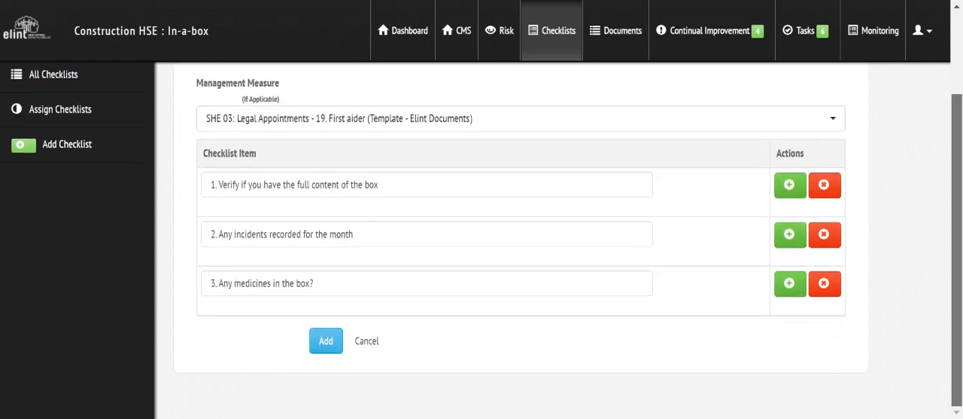
pyautogui.scroll(3, 481, 225)
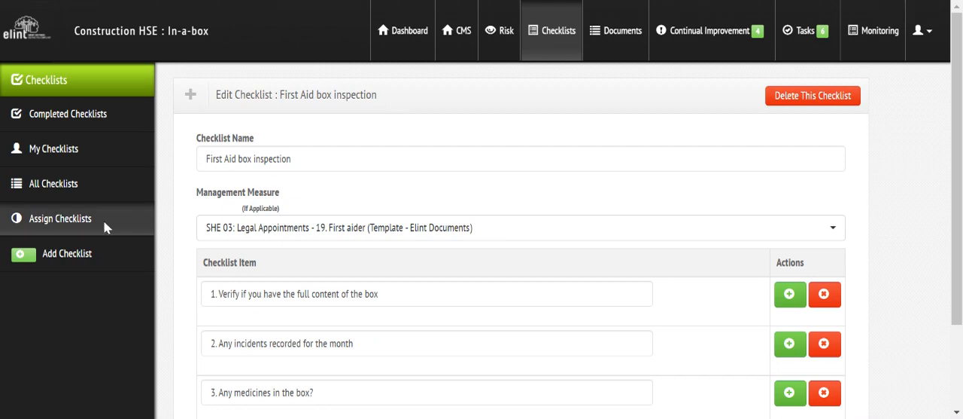
# Assign the HCS checklist to the first user in the list and check the checklists assigned to the current account.
pyautogui.click(59, 224)
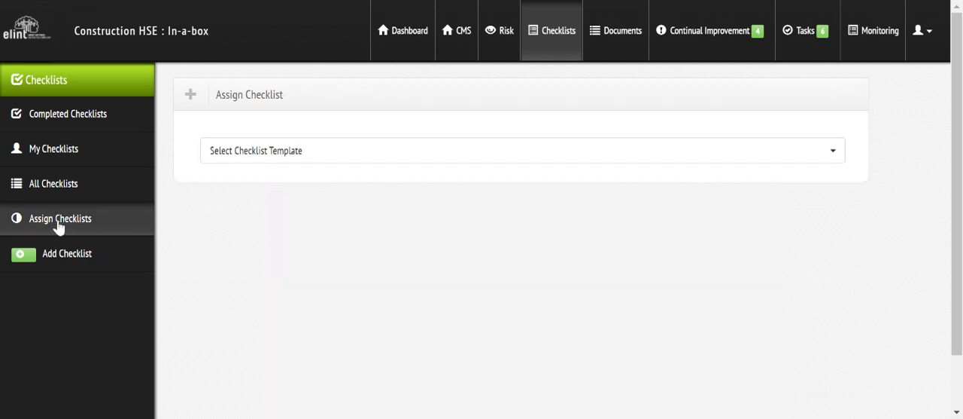
pyautogui.click(219, 154)
pyautogui.write('hse')
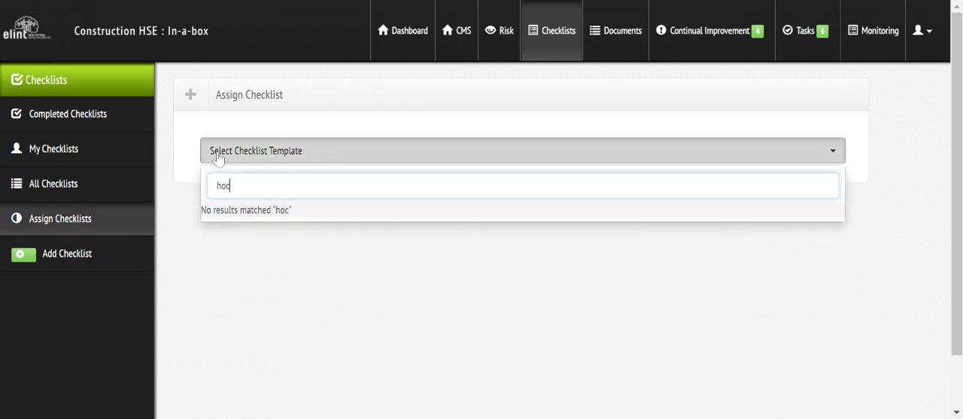
pyautogui.press('BackSpace')
pyautogui.press('BackSpace')
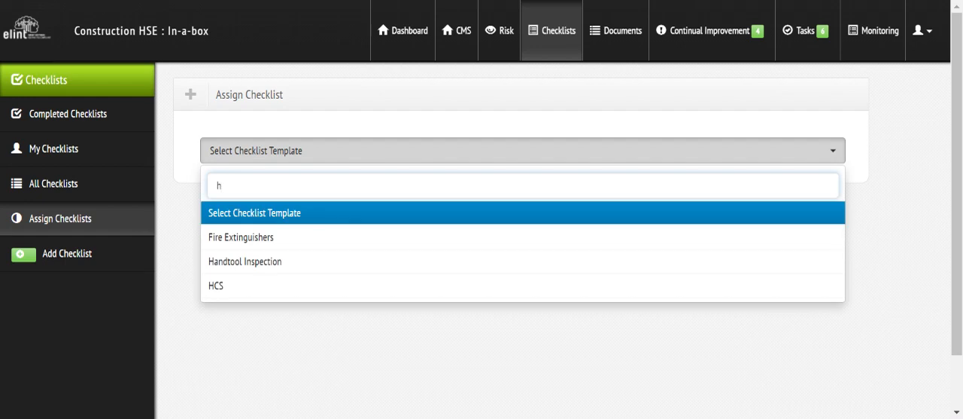
pyautogui.click(226, 285)
pyautogui.click(229, 214)
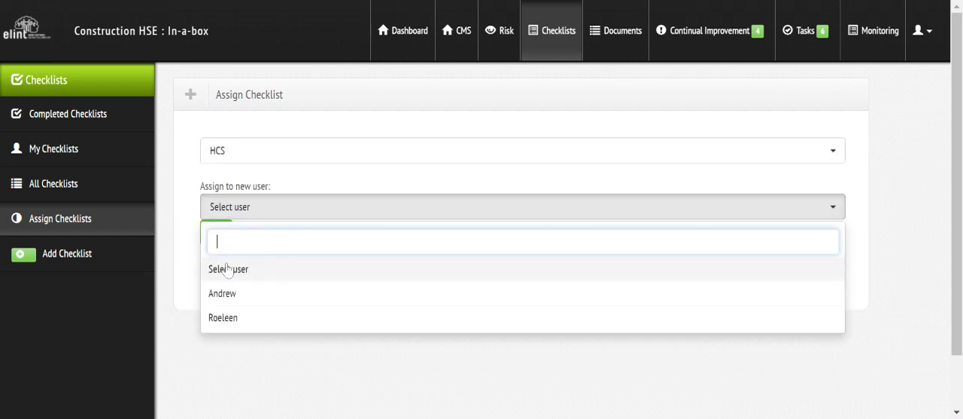
pyautogui.click(226, 293)
pyautogui.click(218, 241)
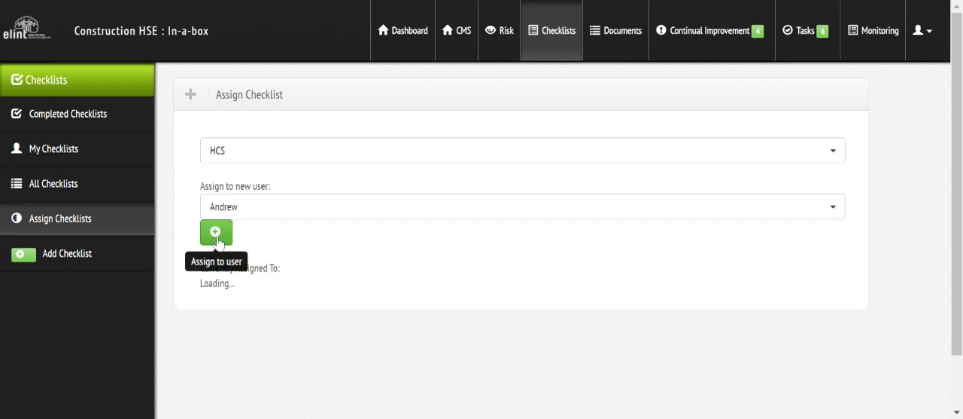
pyautogui.click(53, 150)
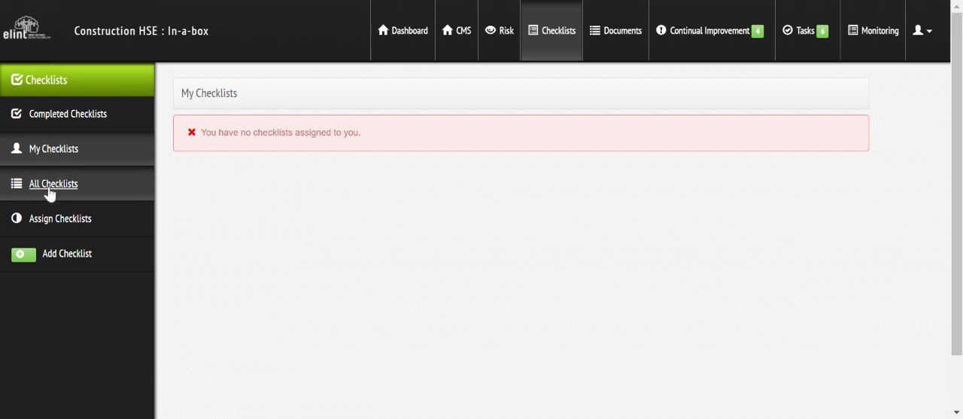
# Start completing the Mobile Scaffold Inspection checklist for management measure SHE 08: Inspections & Registers - 10. Mobile Scaffold Inspection.
pyautogui.click(49, 192)
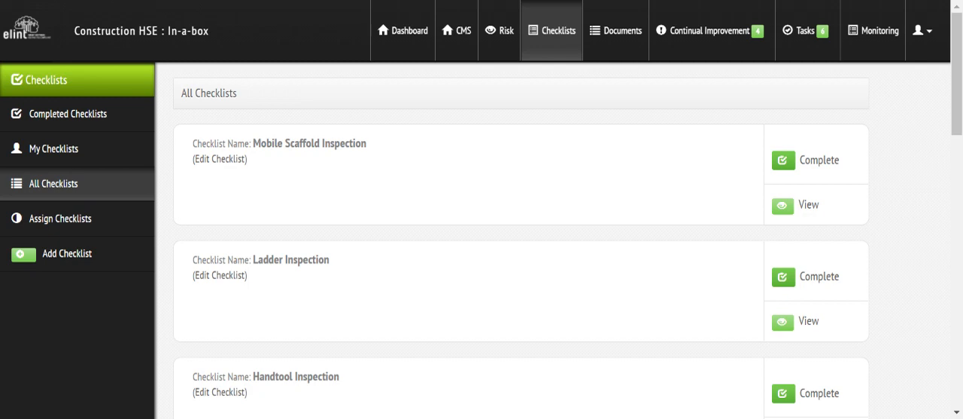
pyautogui.click(826, 171)
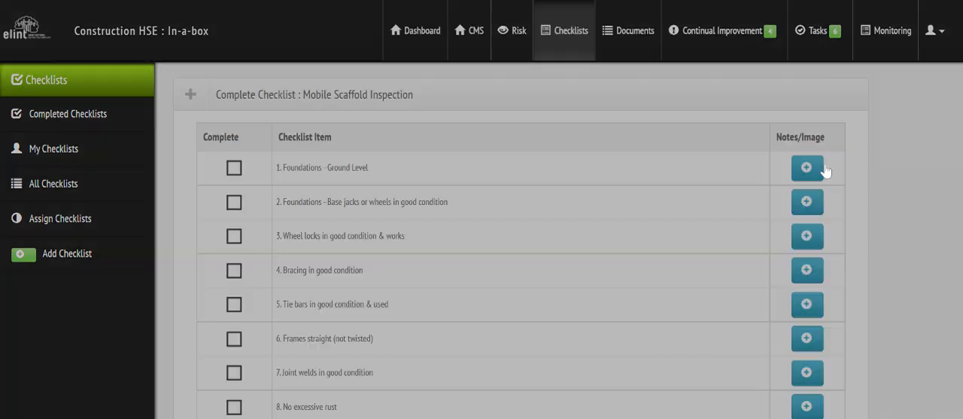
pyautogui.click(354, 155)
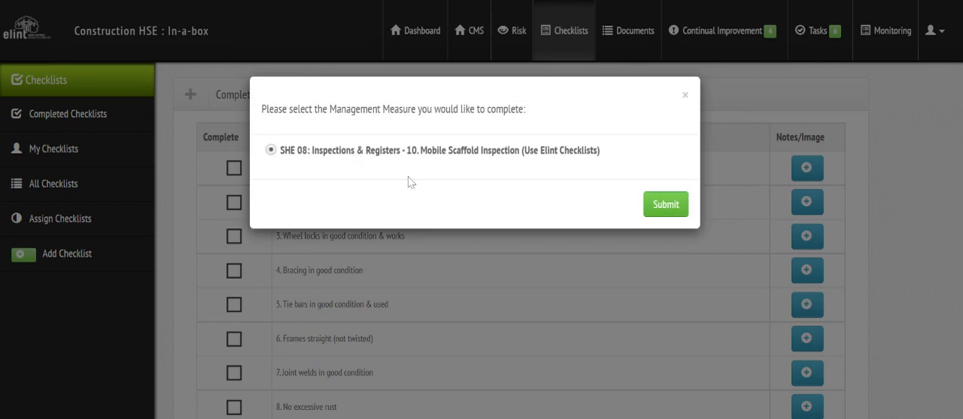
pyautogui.click(660, 213)
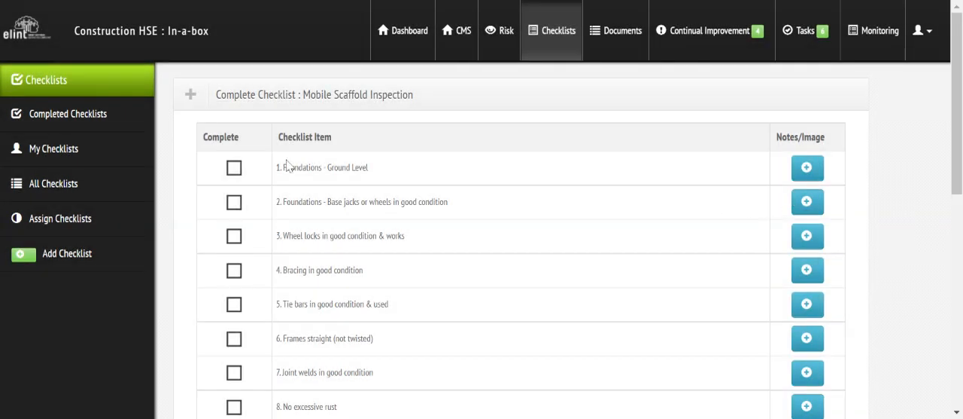
# Mark item 1, Foundations - Ground Level, as complete, add the note "not on ground level" and flag it to create a task.
pyautogui.click(234, 167)
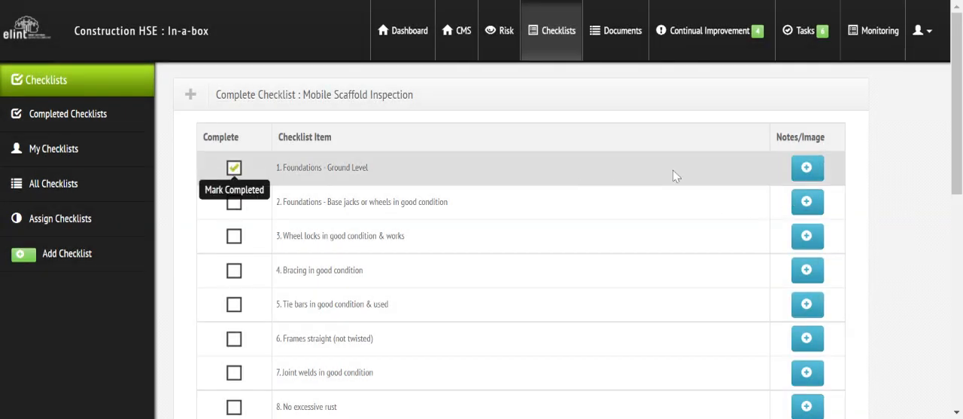
pyautogui.click(807, 167)
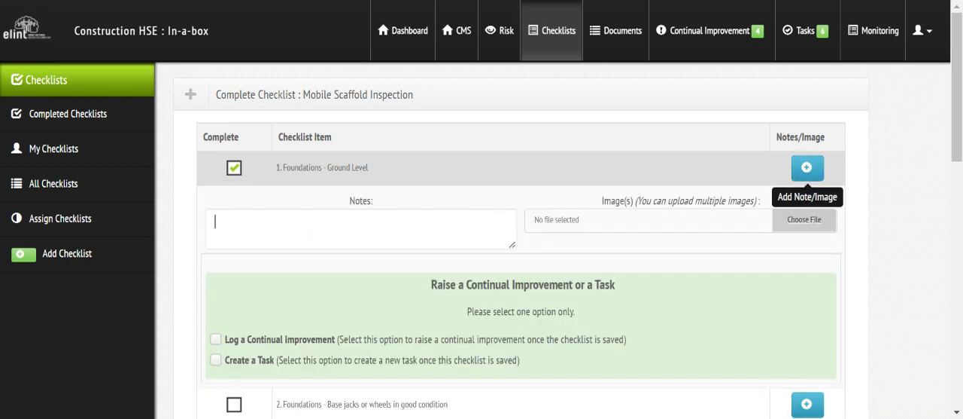
pyautogui.click(215, 221)
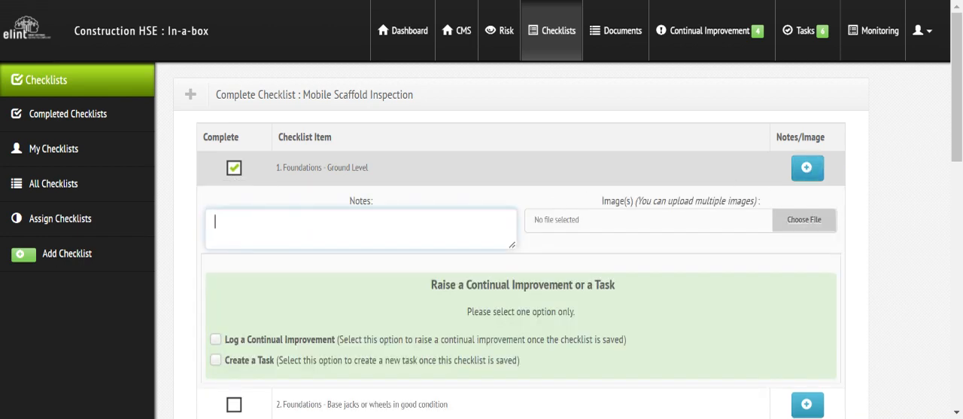
pyautogui.write('not on ground level')
pyautogui.click(265, 365)
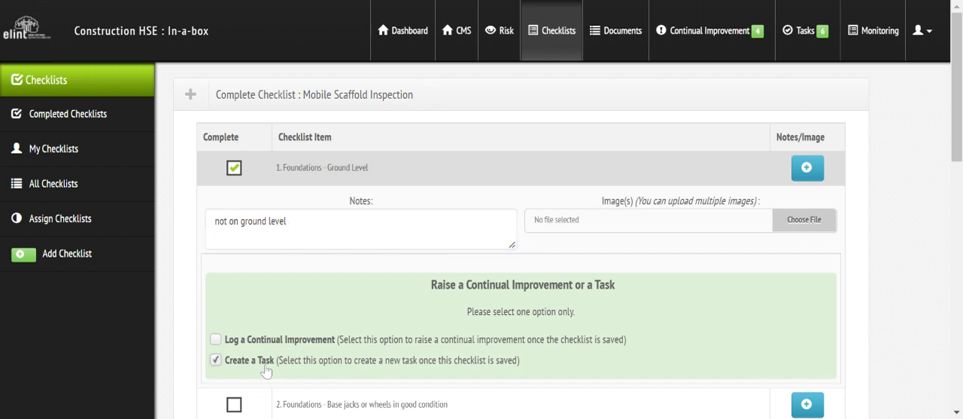
# Look at the tasks awaiting review in the Tasks module.
pyautogui.click(810, 33)
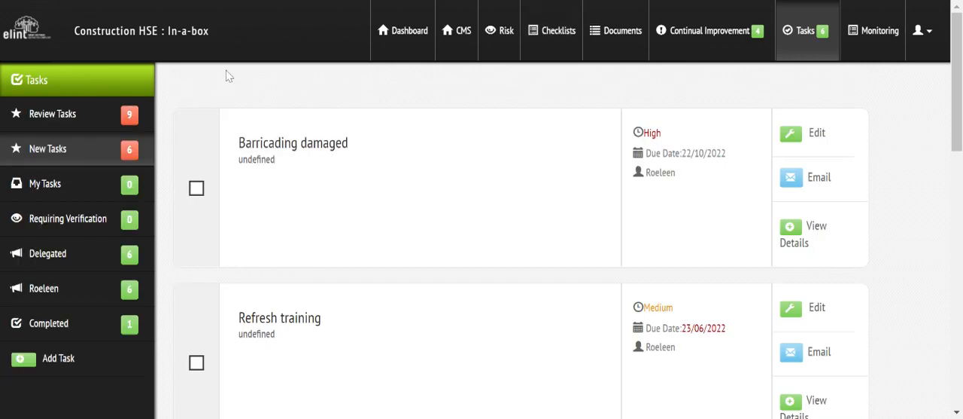
pyautogui.click(47, 121)
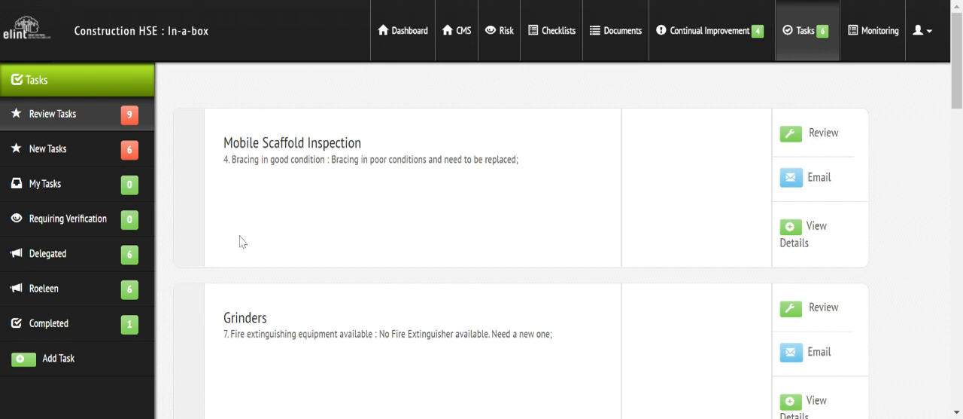
# Reopen Mobile Scaffold Inspection for completion from the list of all checklists and submit its management measure selection.
pyautogui.click(560, 43)
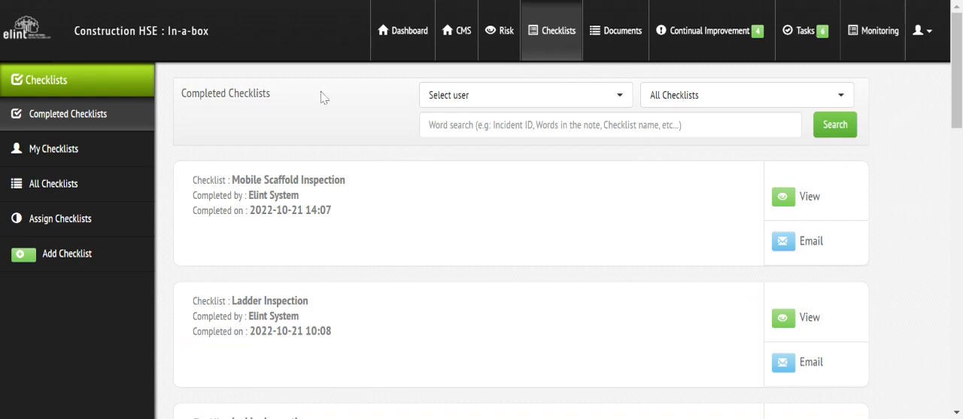
pyautogui.click(56, 191)
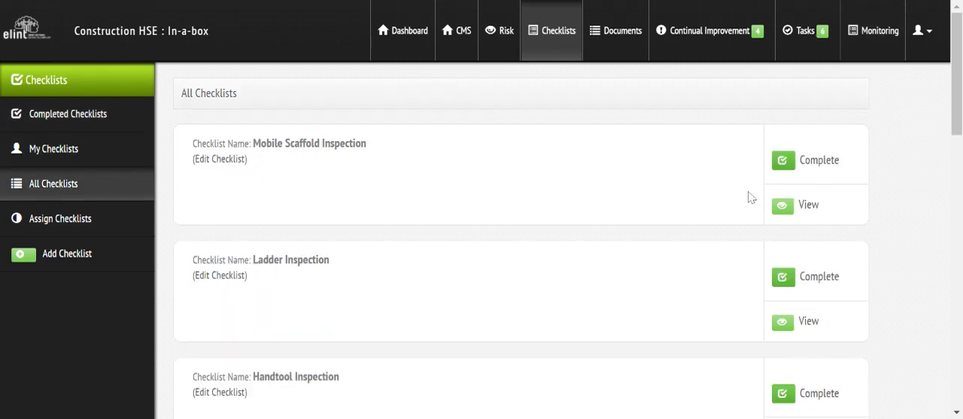
pyautogui.click(825, 170)
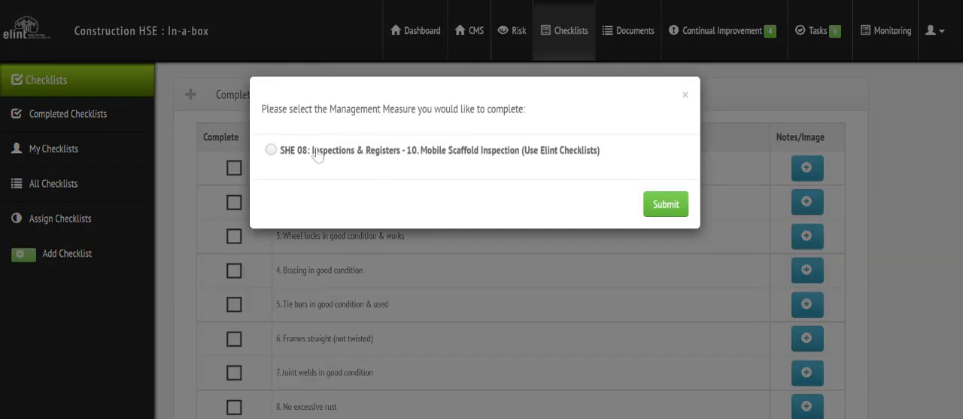
pyautogui.click(686, 95)
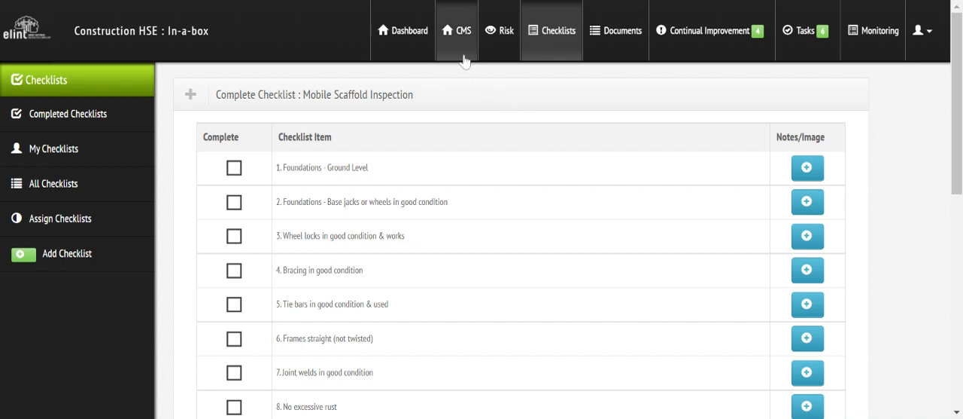
pyautogui.click(56, 2)
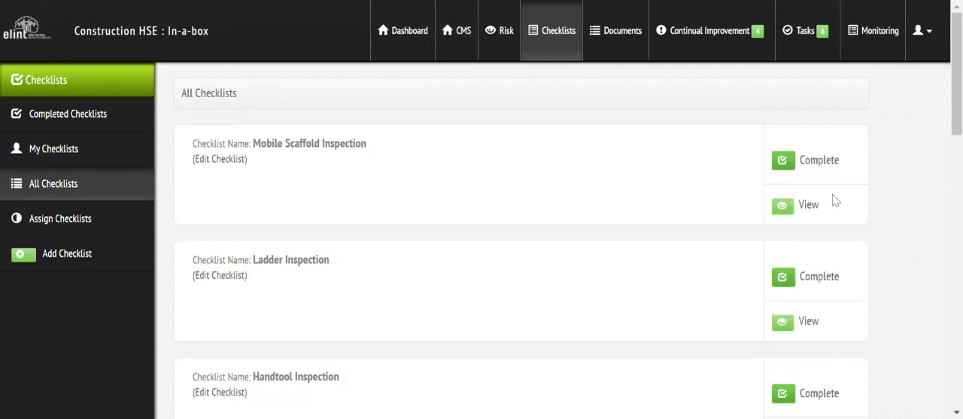
pyautogui.click(821, 162)
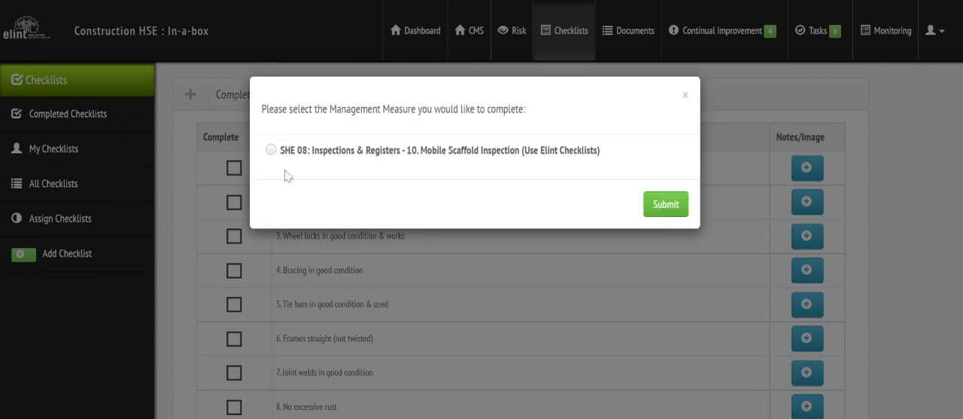
pyautogui.click(661, 205)
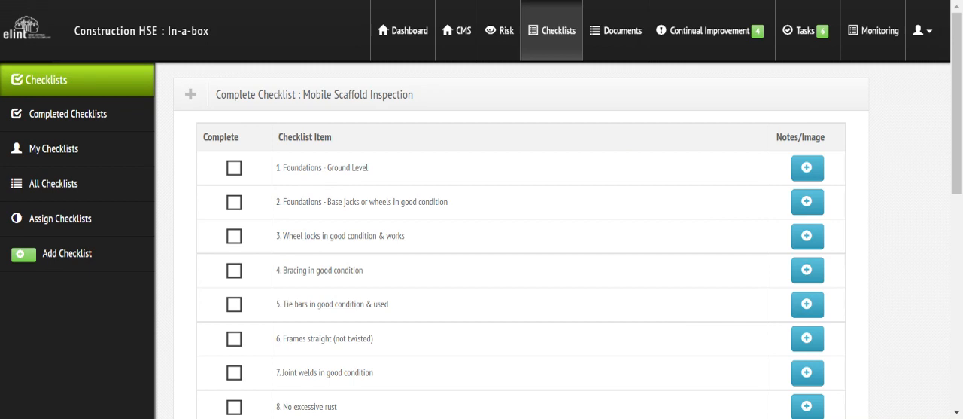
# Check the Mobile Scaffold Inspection's week 2022 42 status among the Health and Safety File's weekly monitoring tasks.
pyautogui.click(878, 37)
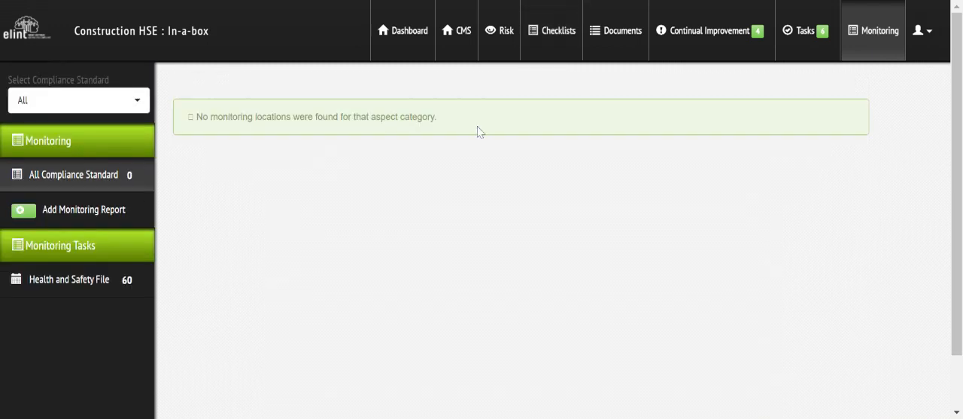
pyautogui.click(46, 280)
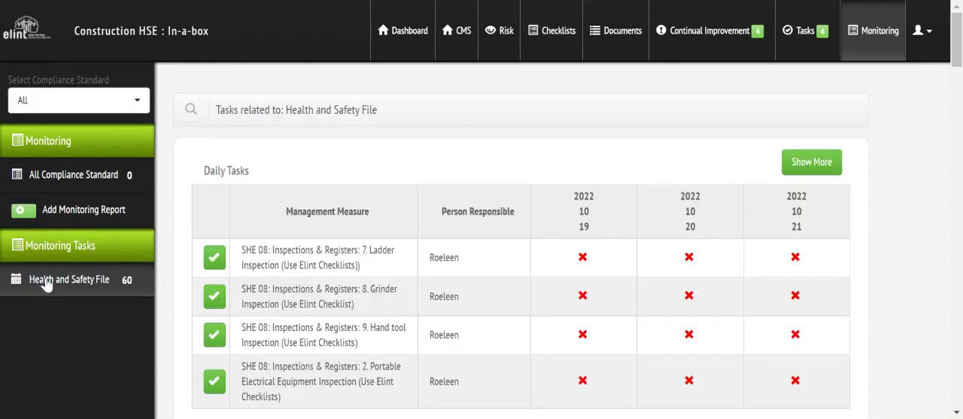
pyautogui.moveTo(958, 45); pyautogui.dragTo(958, 304)
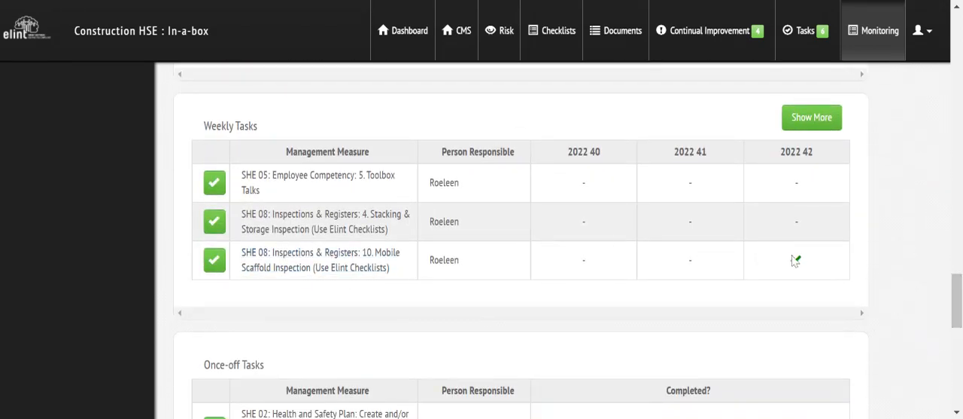
pyautogui.moveTo(797, 267)
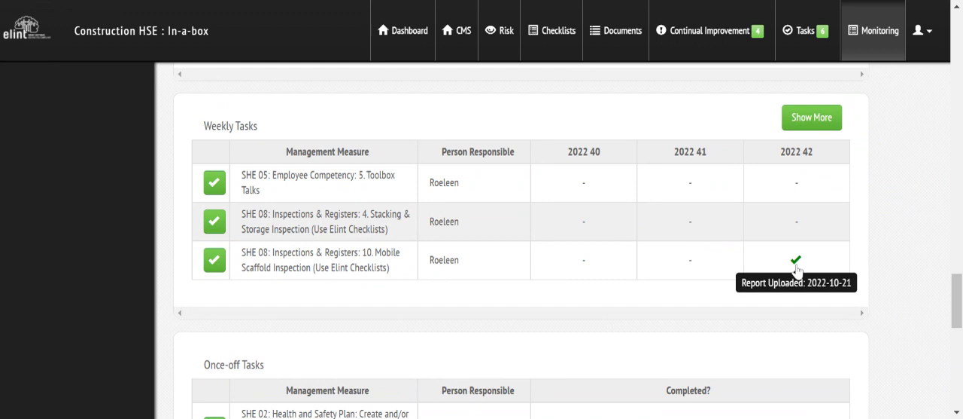